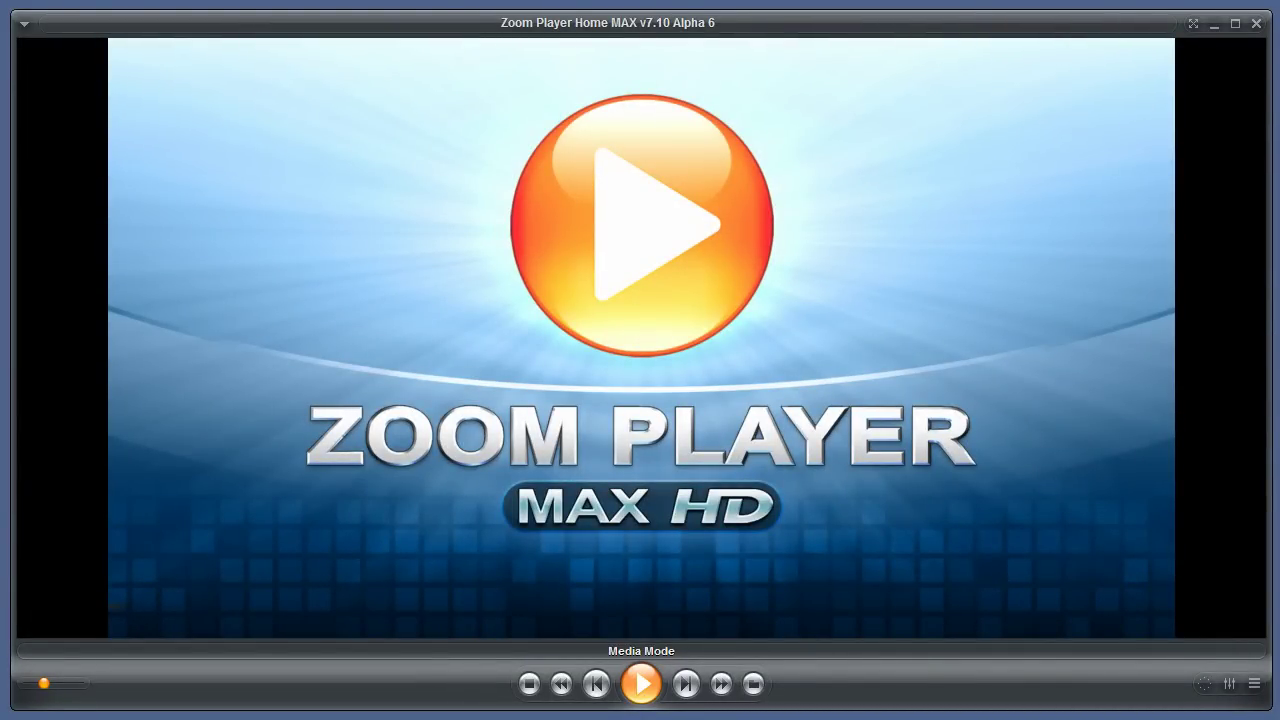
Step: Reveal the player's toolbar and launch the Media Library Path Editor
click(1206, 688)
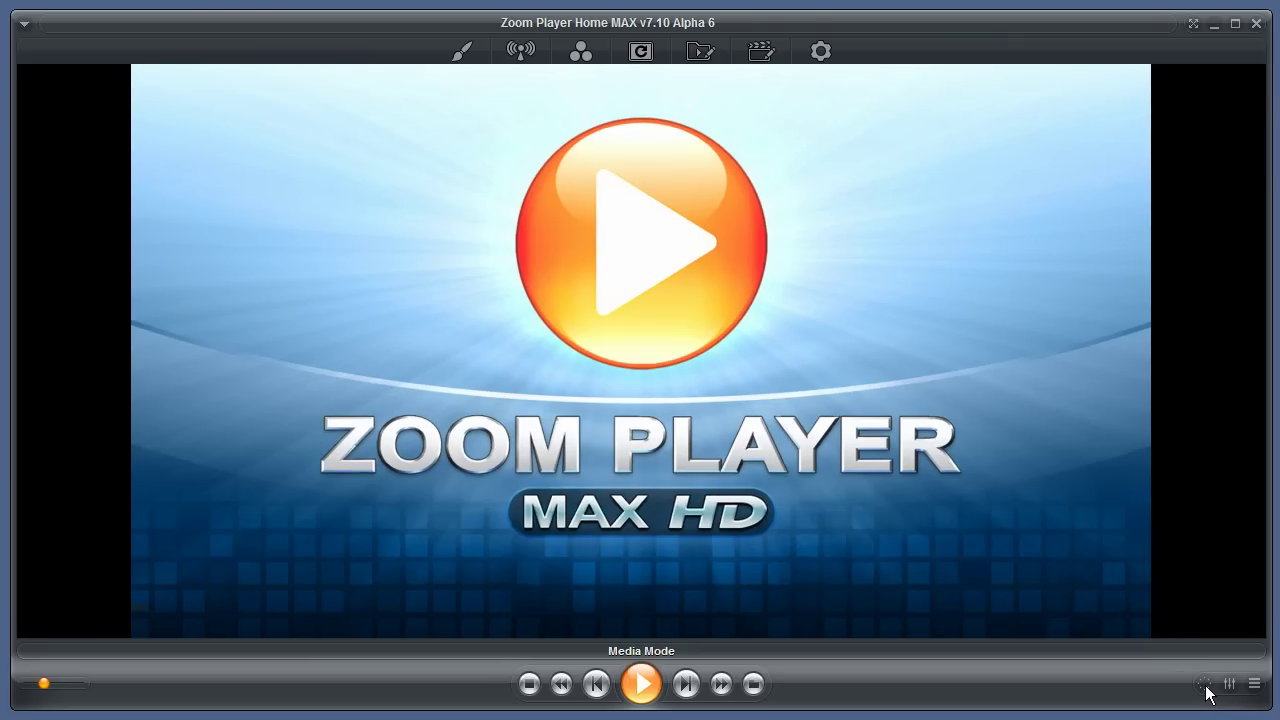
click(703, 51)
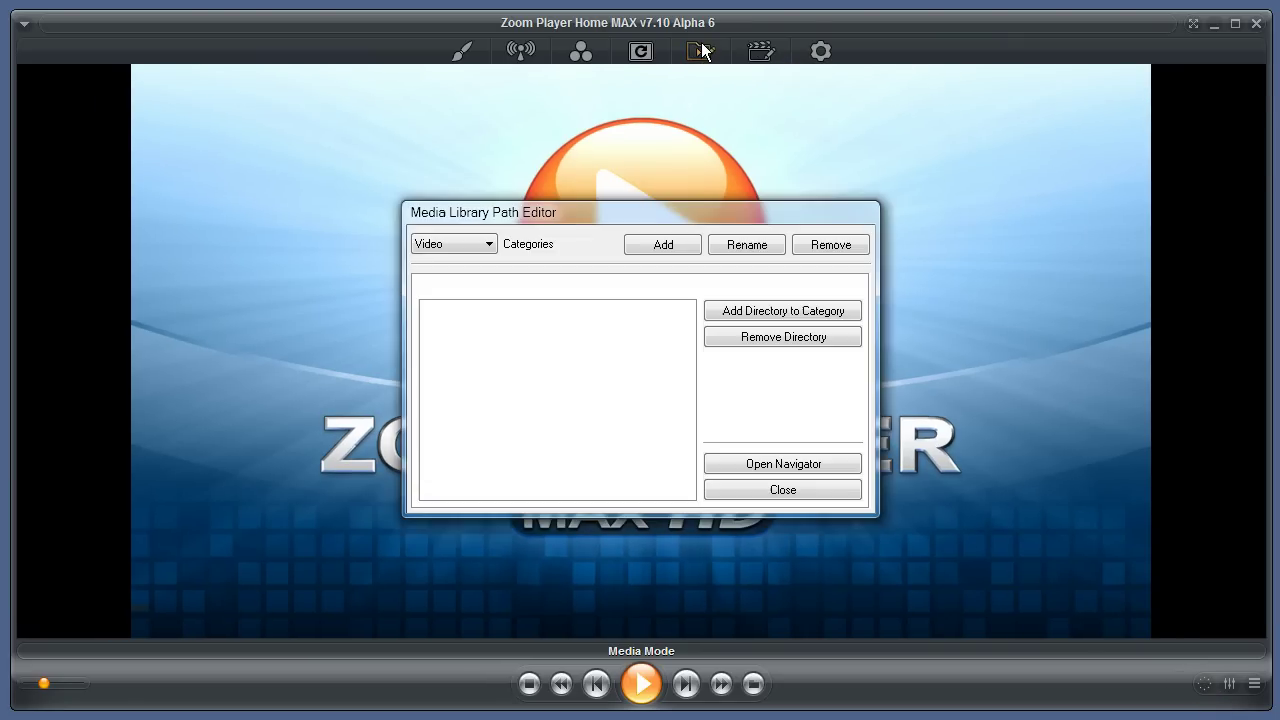
click(483, 244)
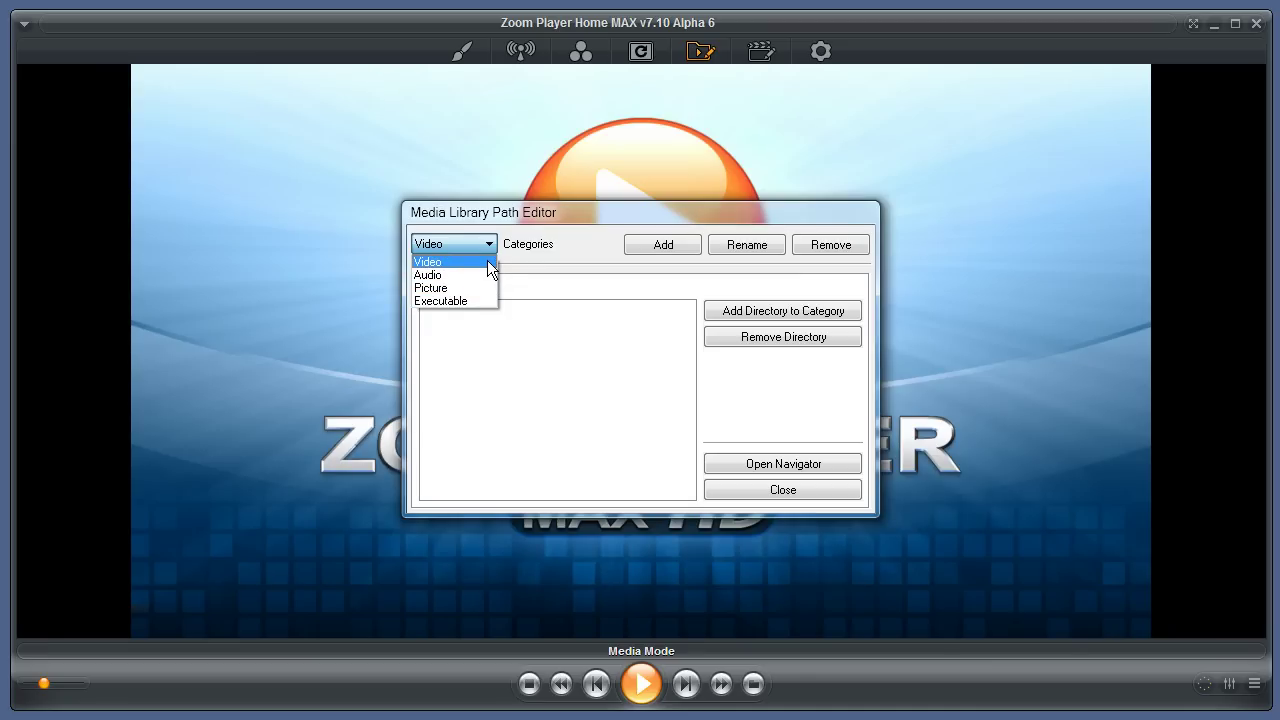
click(486, 260)
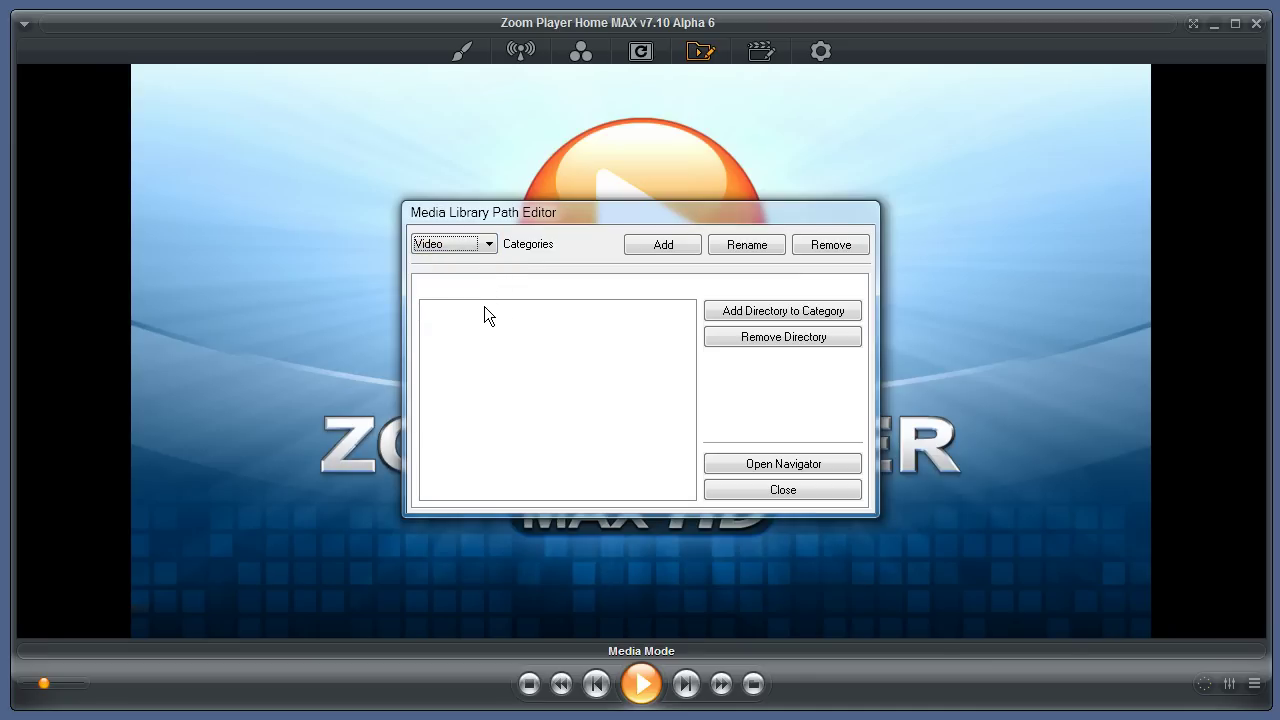
Step: Create a Movies video category with D:\NewMovies\ as its source folder
click(651, 242)
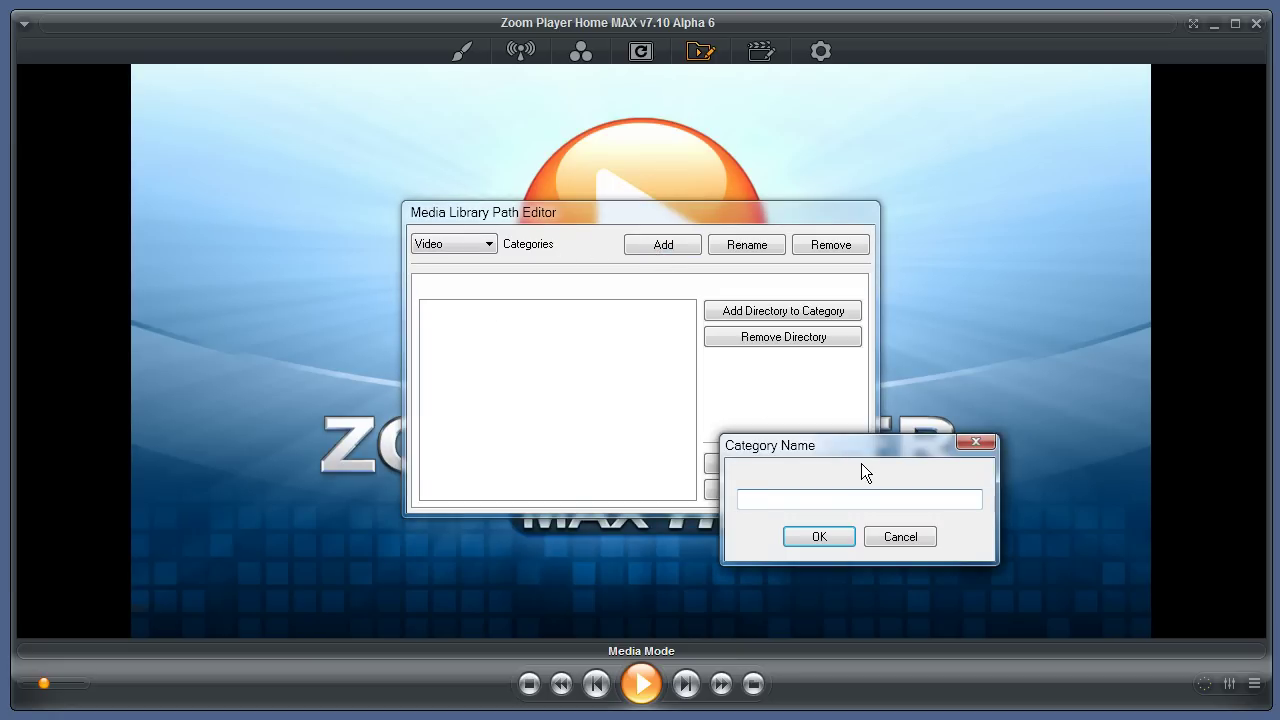
text(Movies)
click(819, 538)
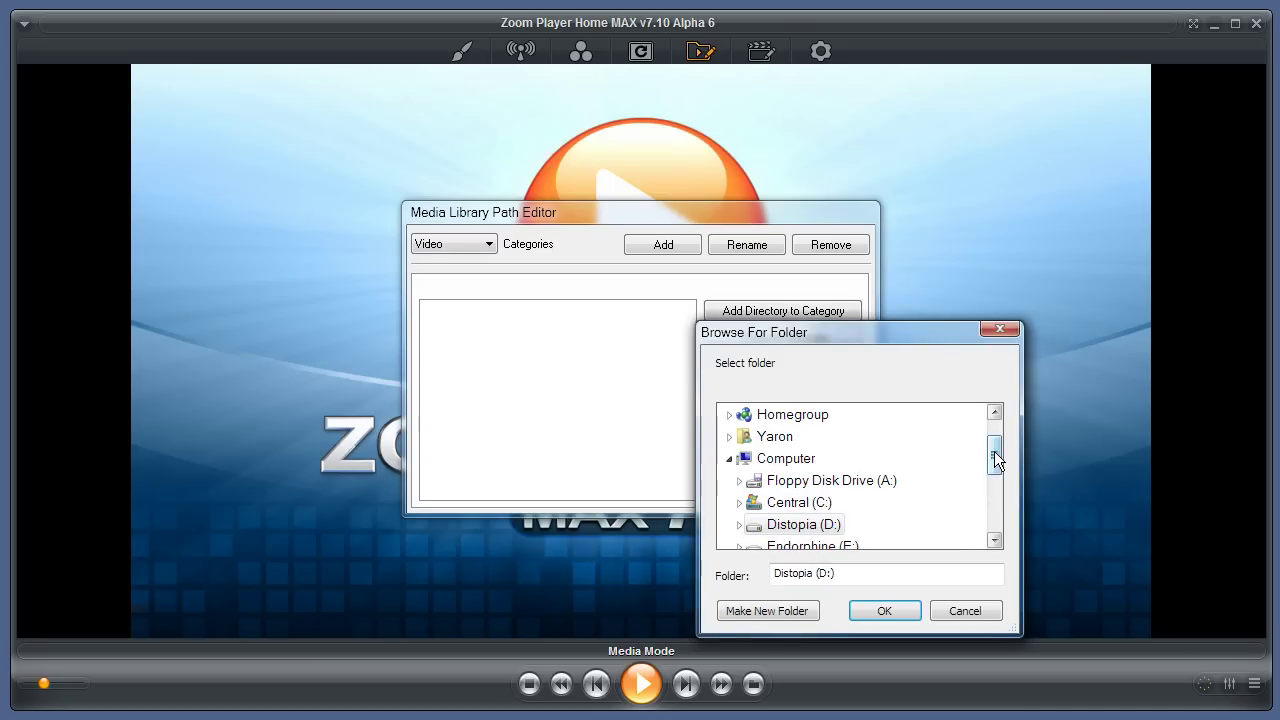
drag(995, 452, 996, 459)
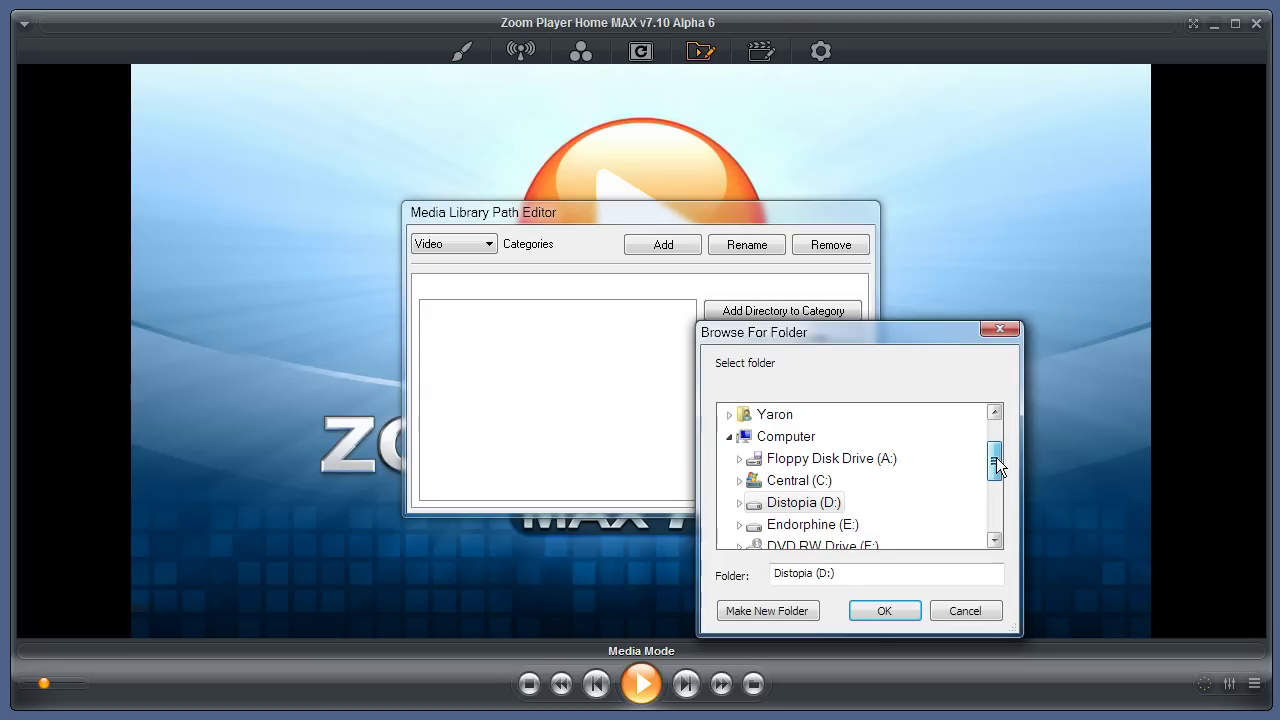
click(740, 503)
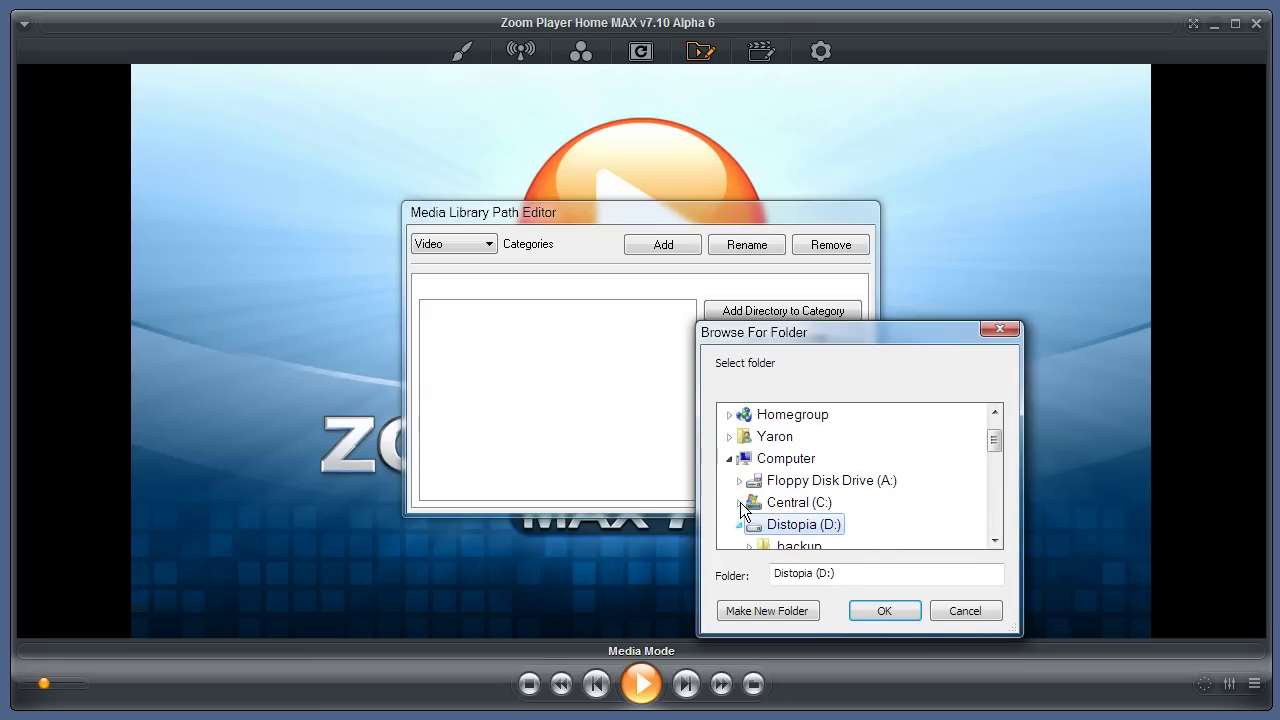
drag(989, 448, 993, 463)
click(812, 503)
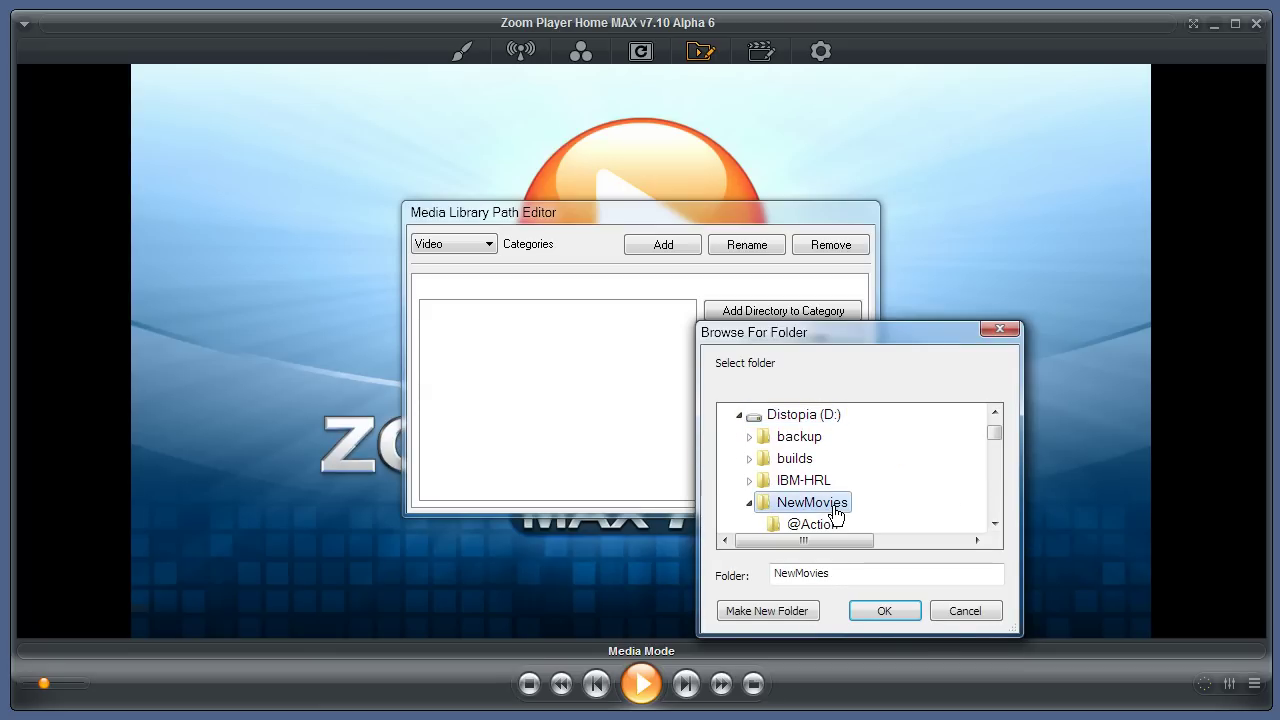
click(895, 606)
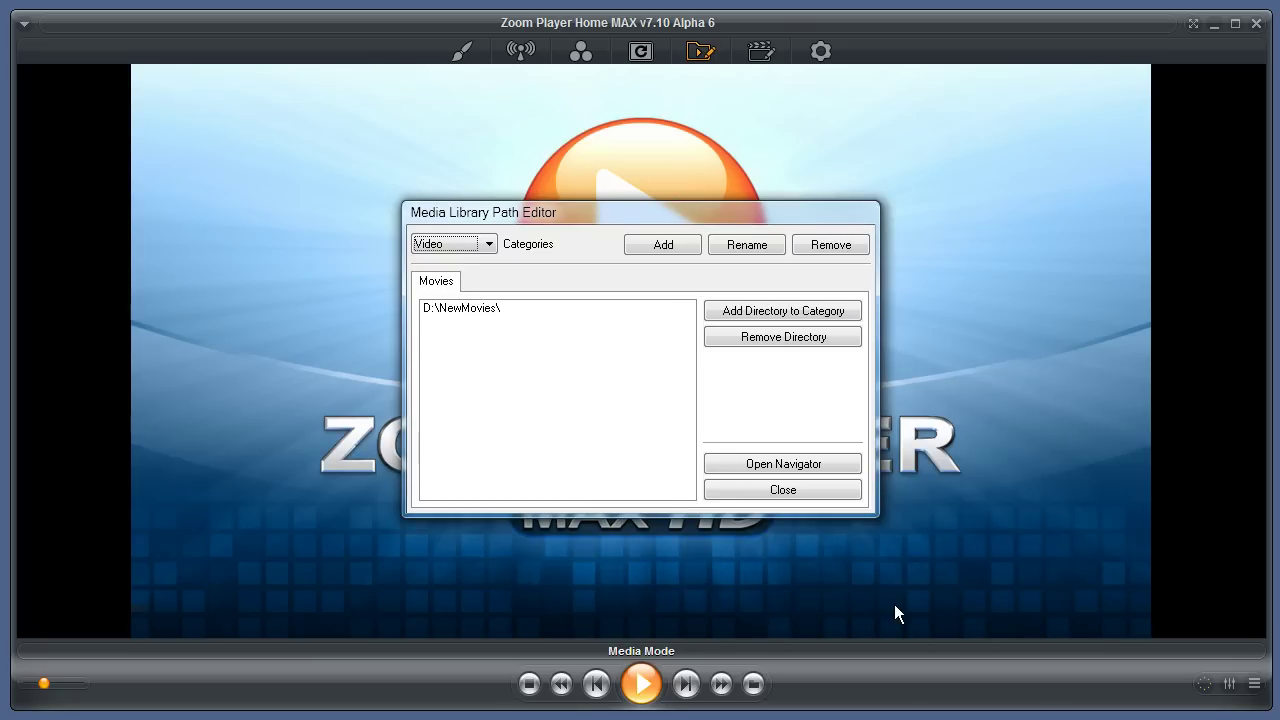
Step: Add BD-ROM Drive Y:\ as a second Movies folder beside D:\NewMovies\
click(448, 308)
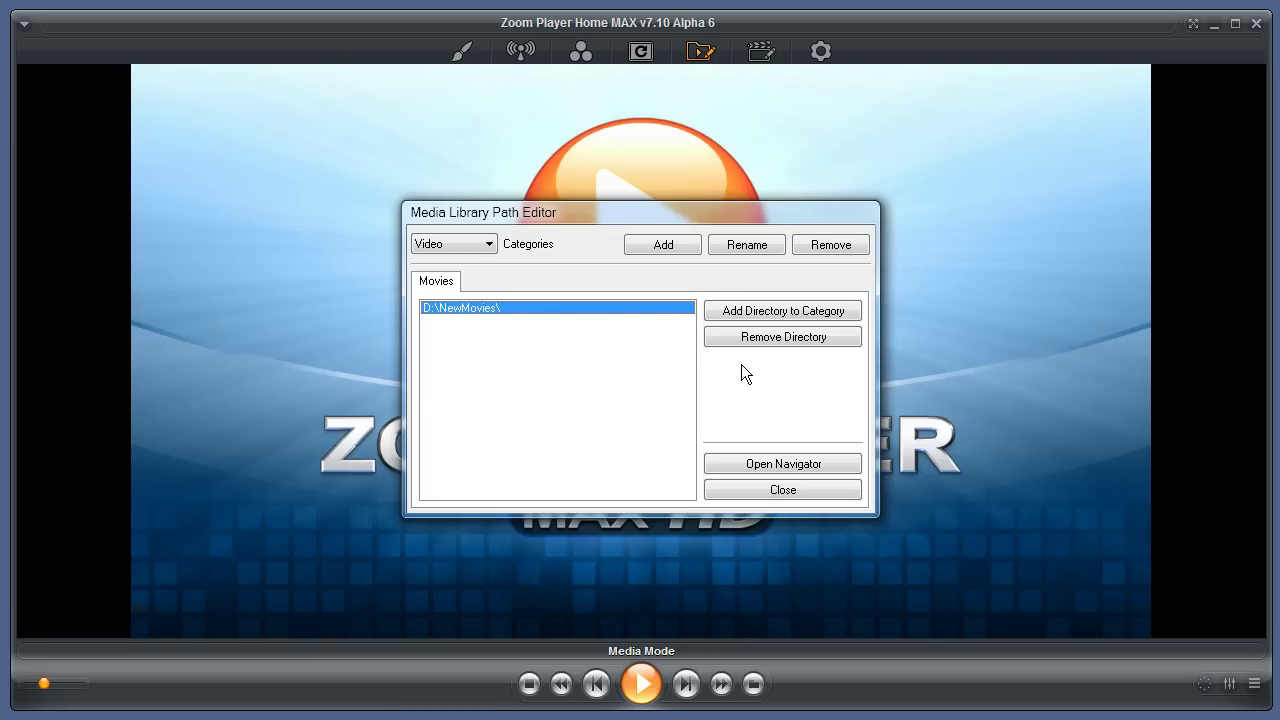
click(771, 312)
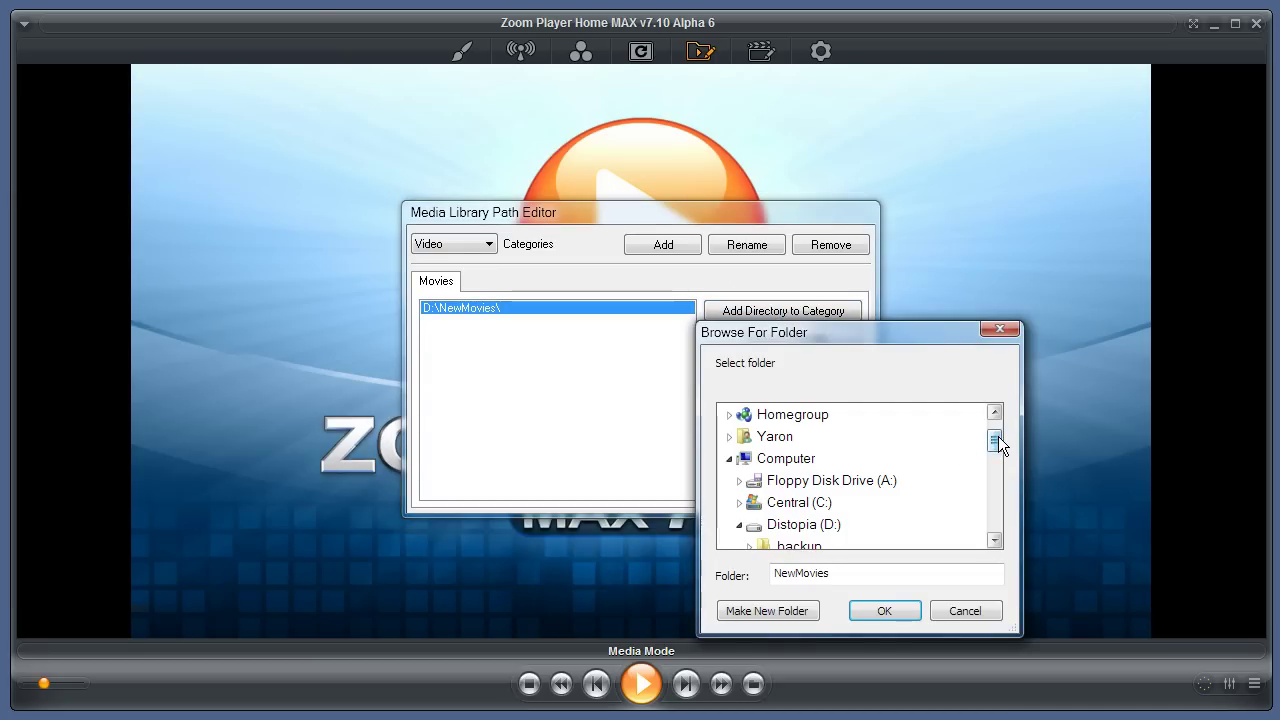
mouse_move(998, 438)
mouse_down()
mouse_move(987, 548)
mouse_move(985, 491)
mouse_up()
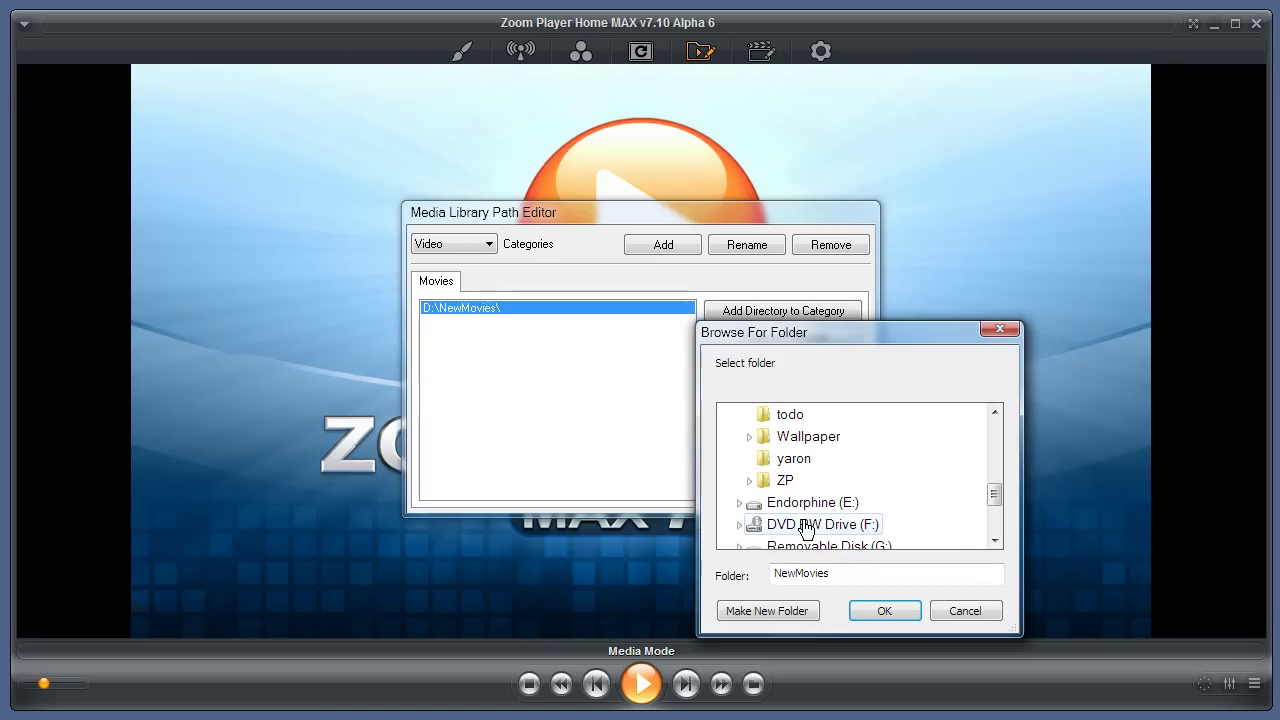
drag(991, 492, 995, 512)
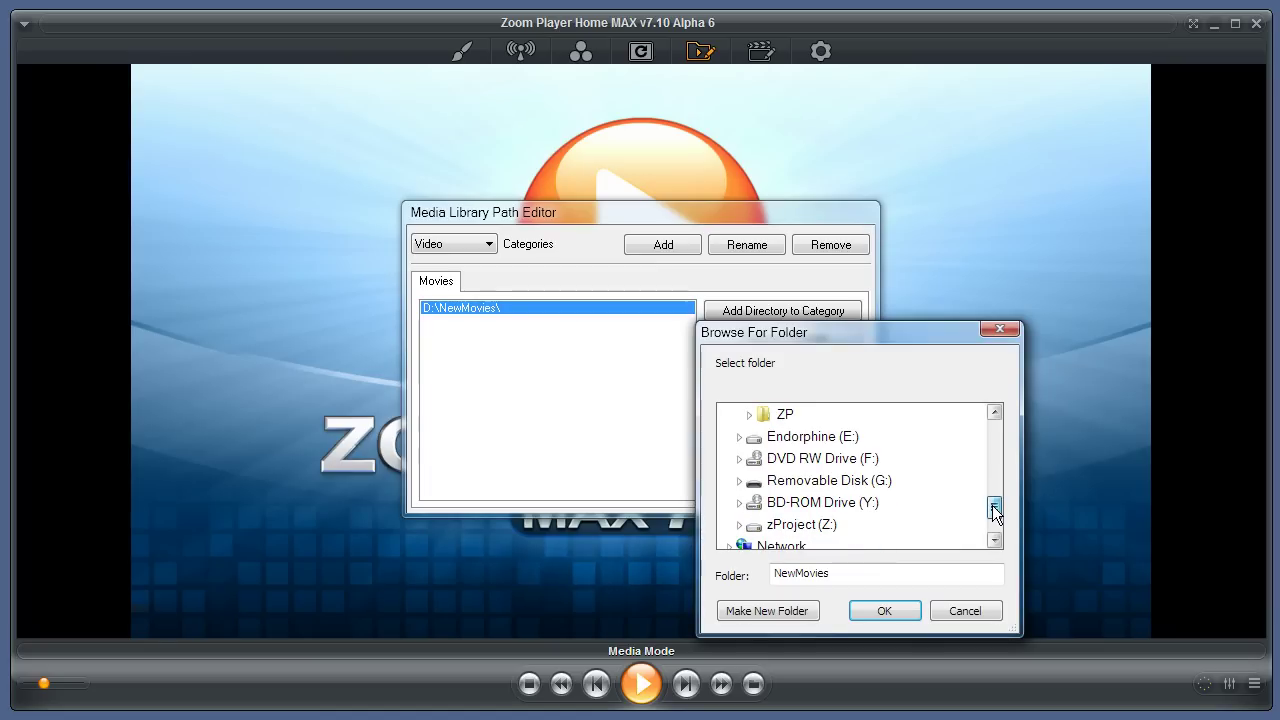
click(877, 504)
key(Escape)
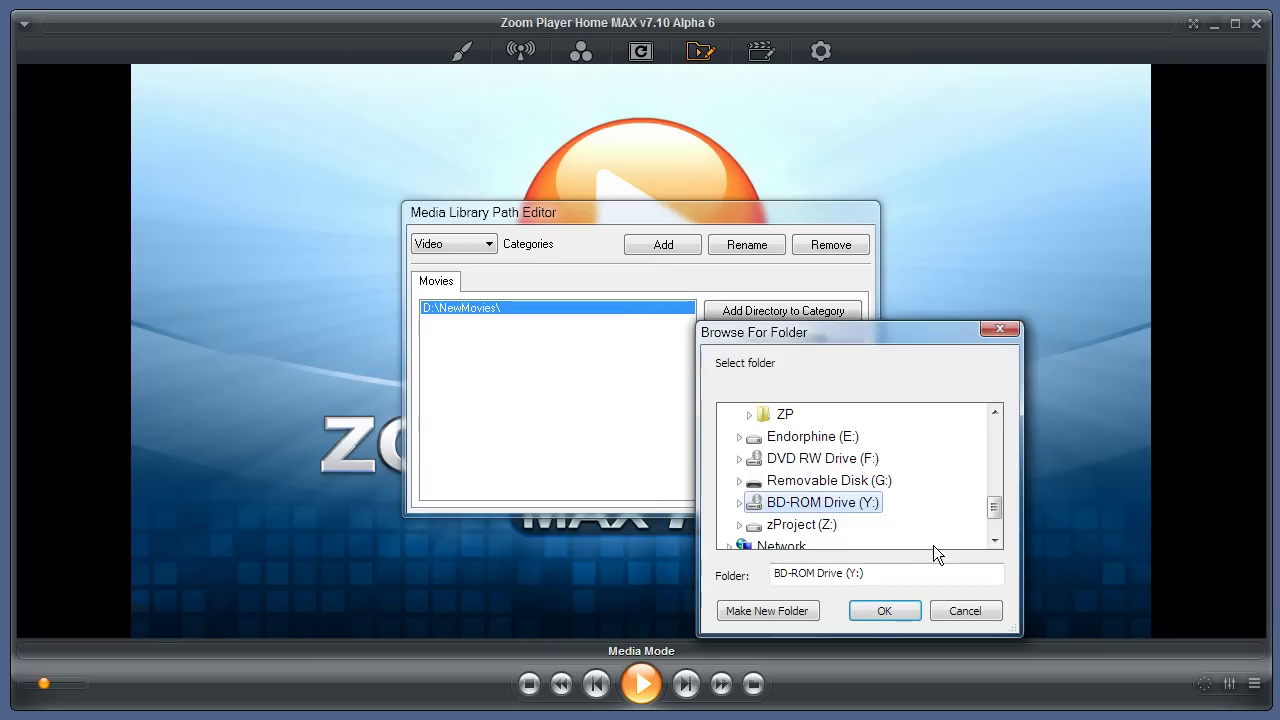
click(860, 610)
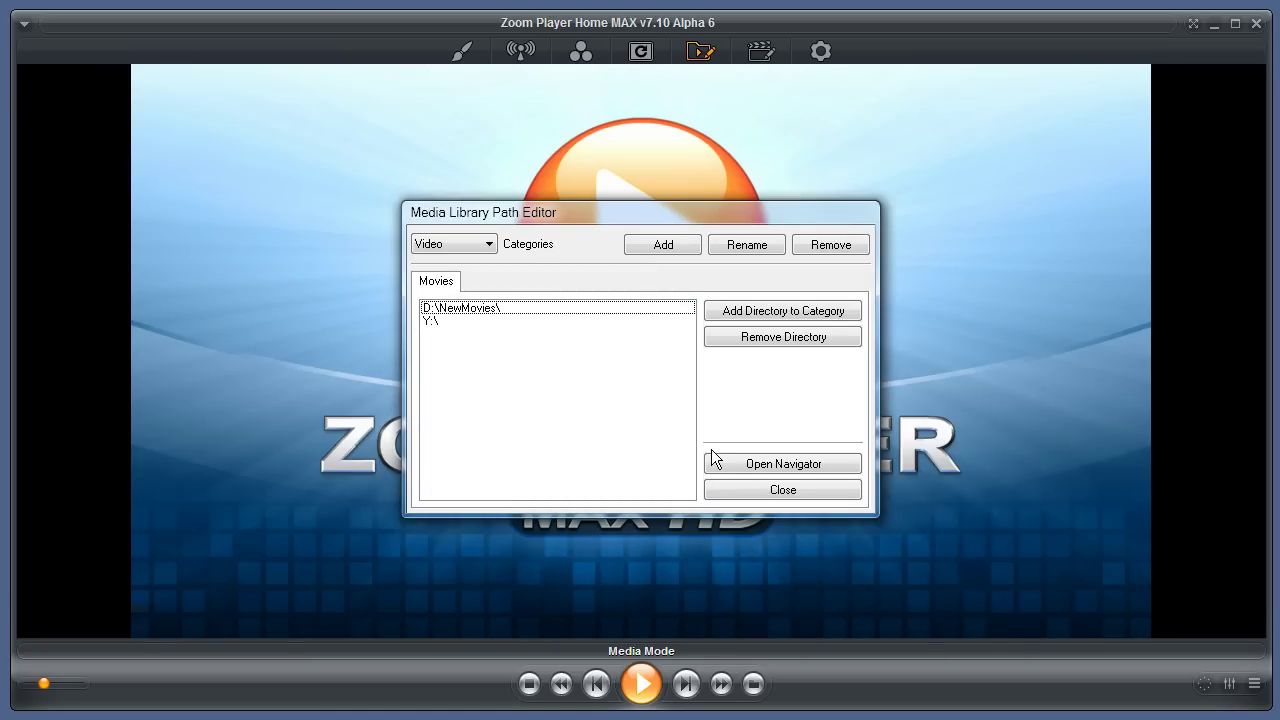
click(439, 322)
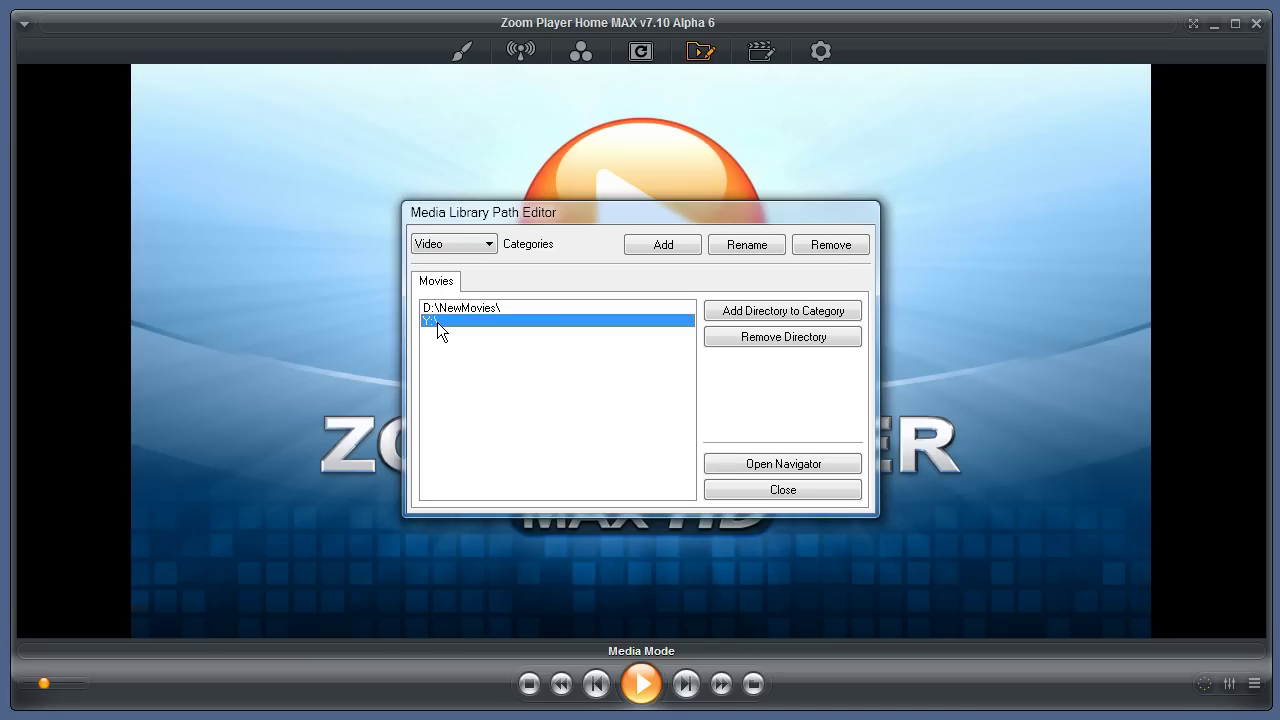
click(474, 309)
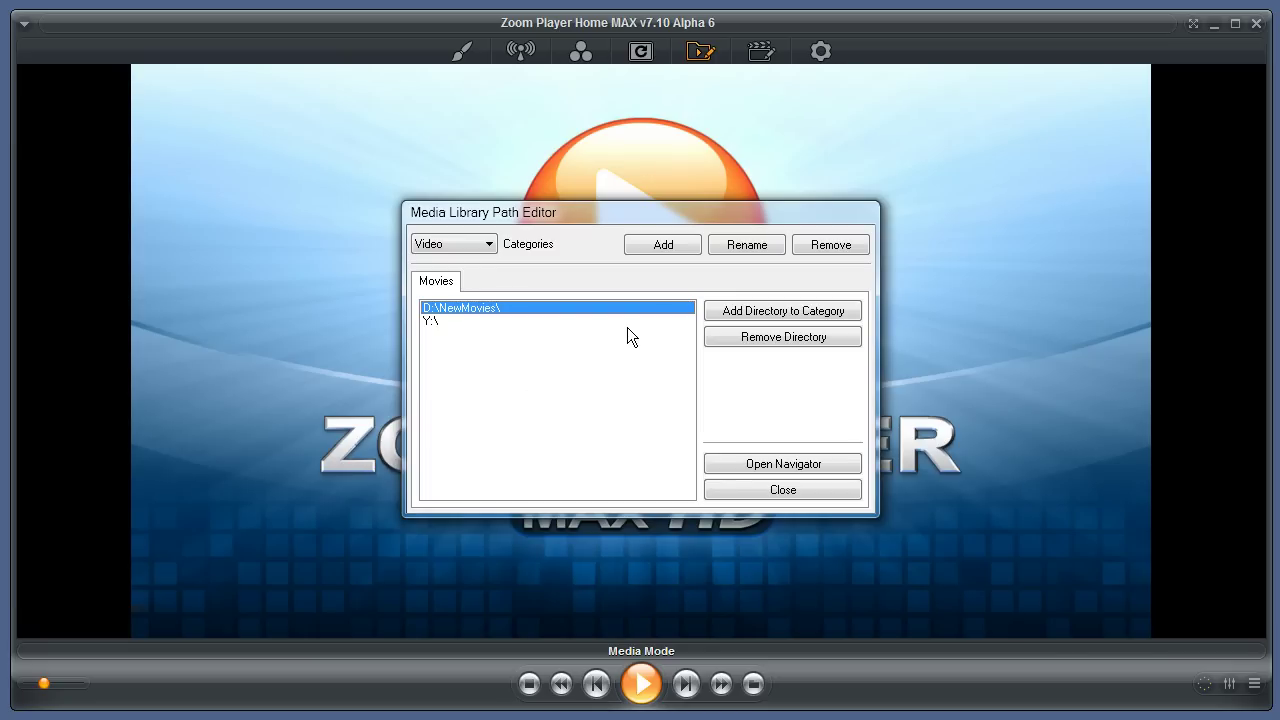
Step: Create a TV video category using D:\NewVideo\ as its folder
click(686, 252)
click(686, 250)
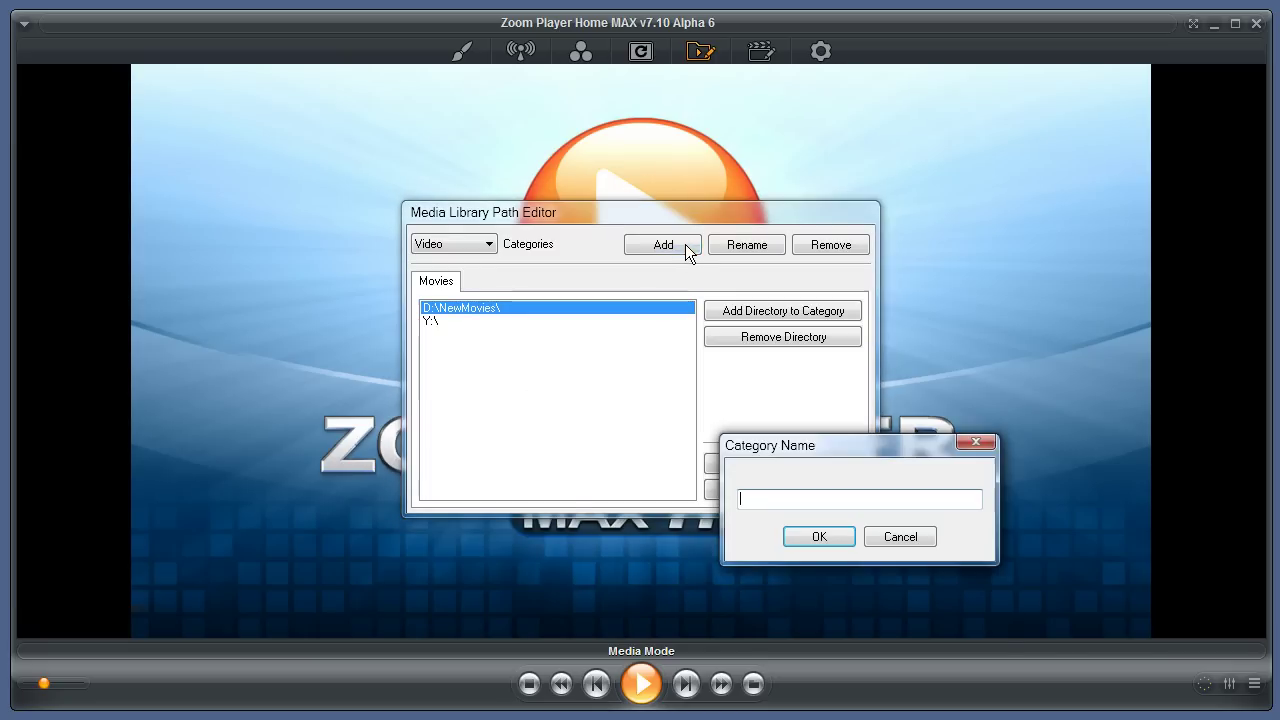
text(TV)
click(815, 537)
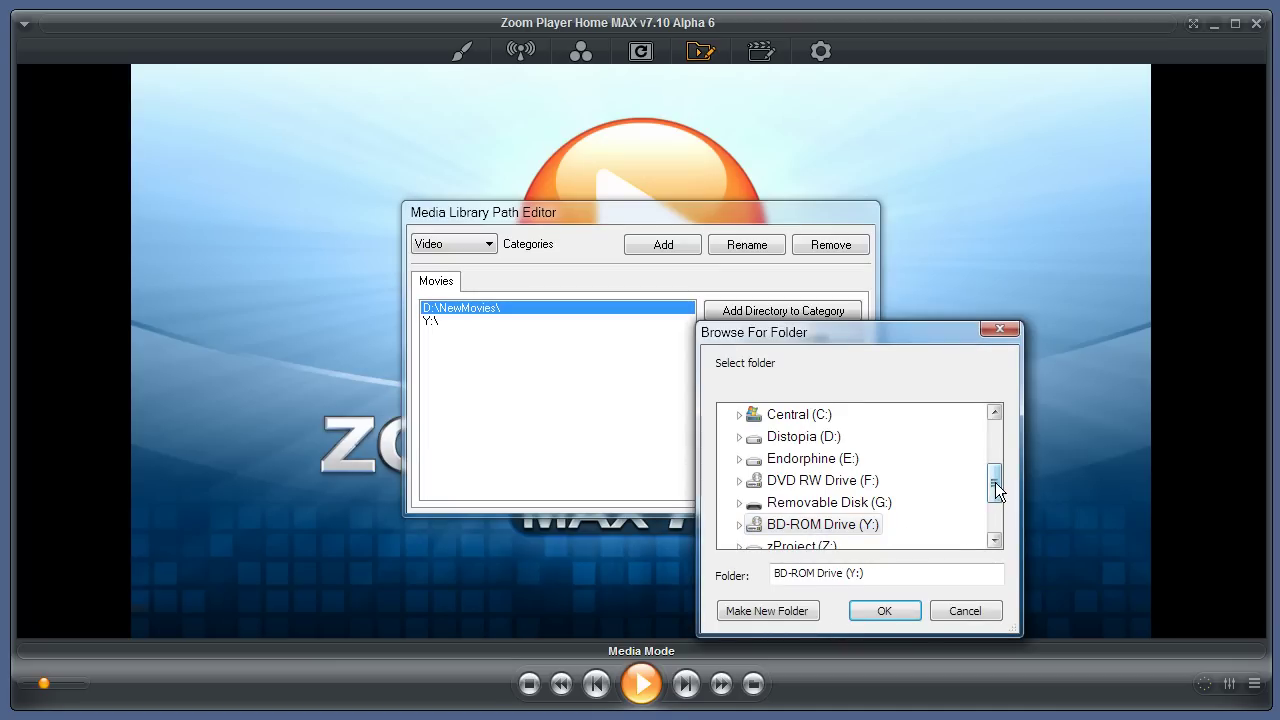
drag(995, 482, 994, 466)
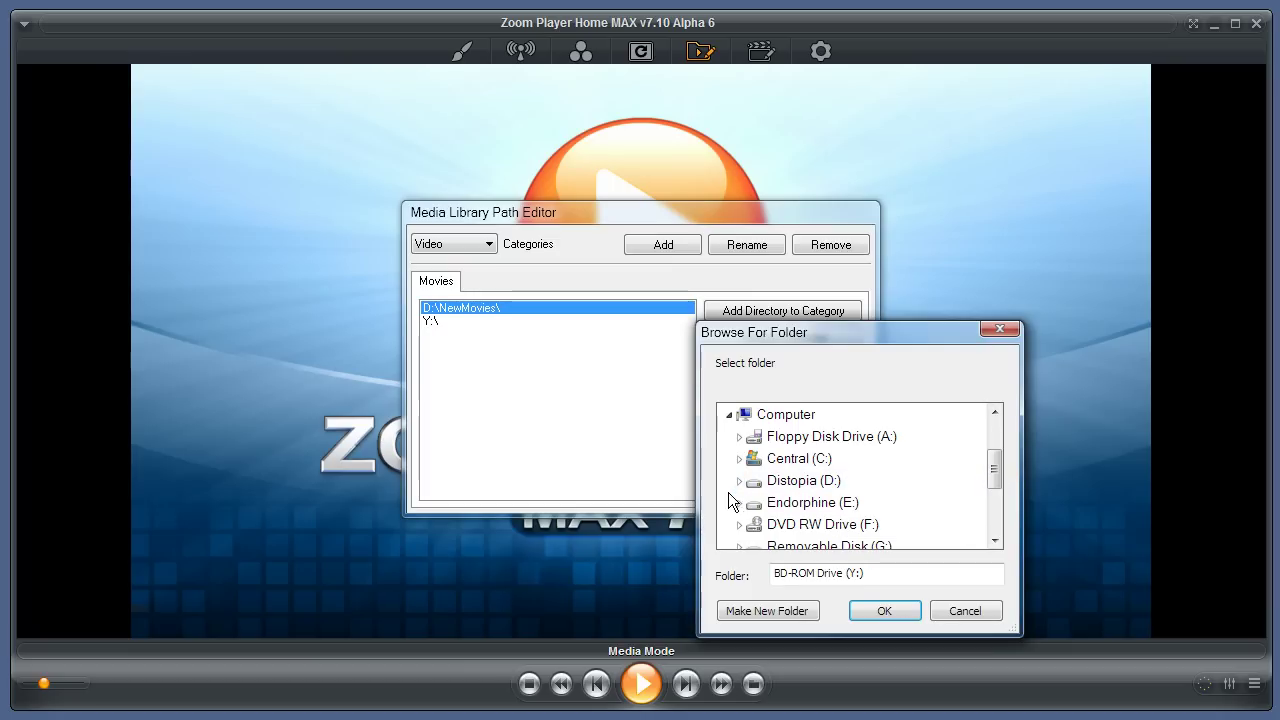
click(739, 502)
click(740, 416)
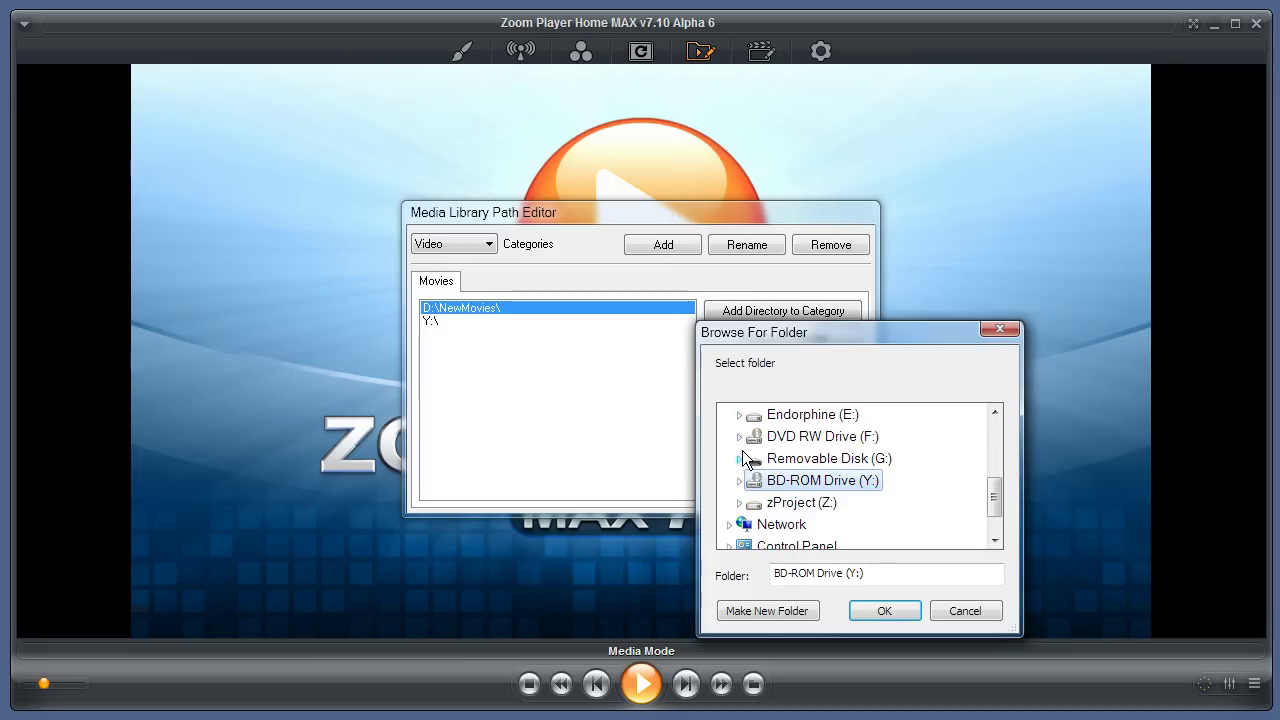
scroll(742, 420, up, 1)
click(739, 459)
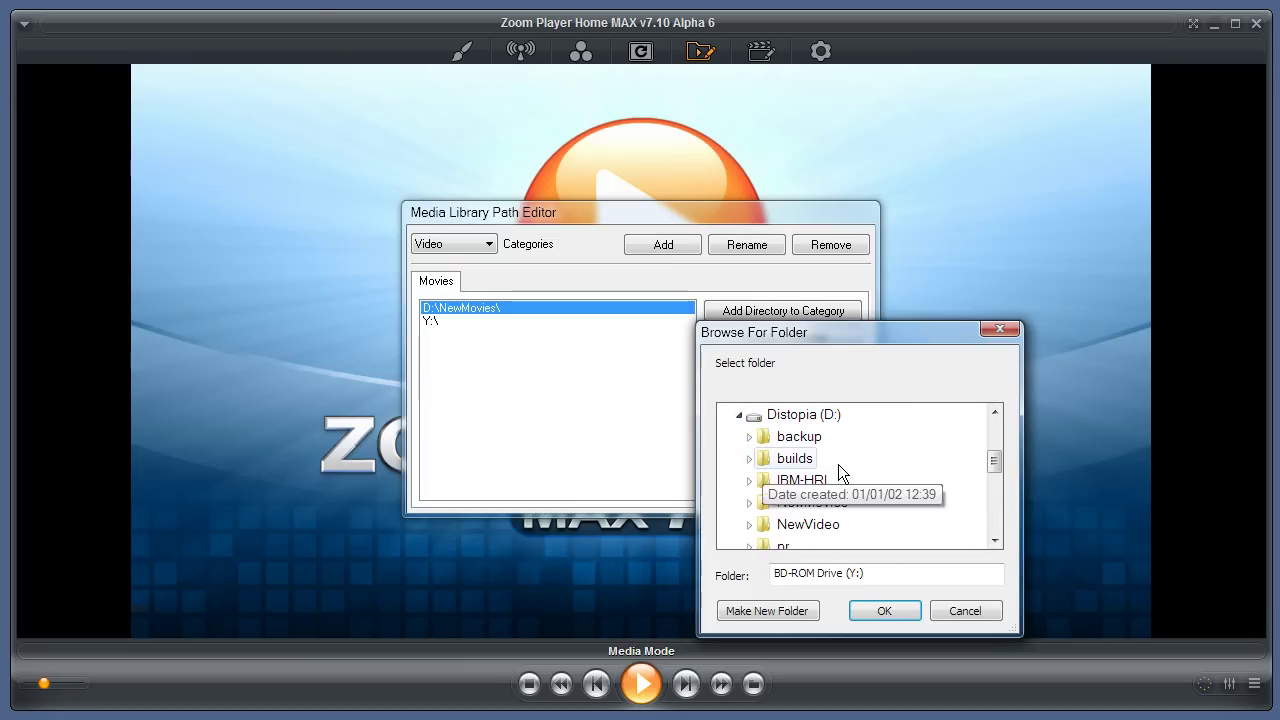
click(812, 524)
click(884, 610)
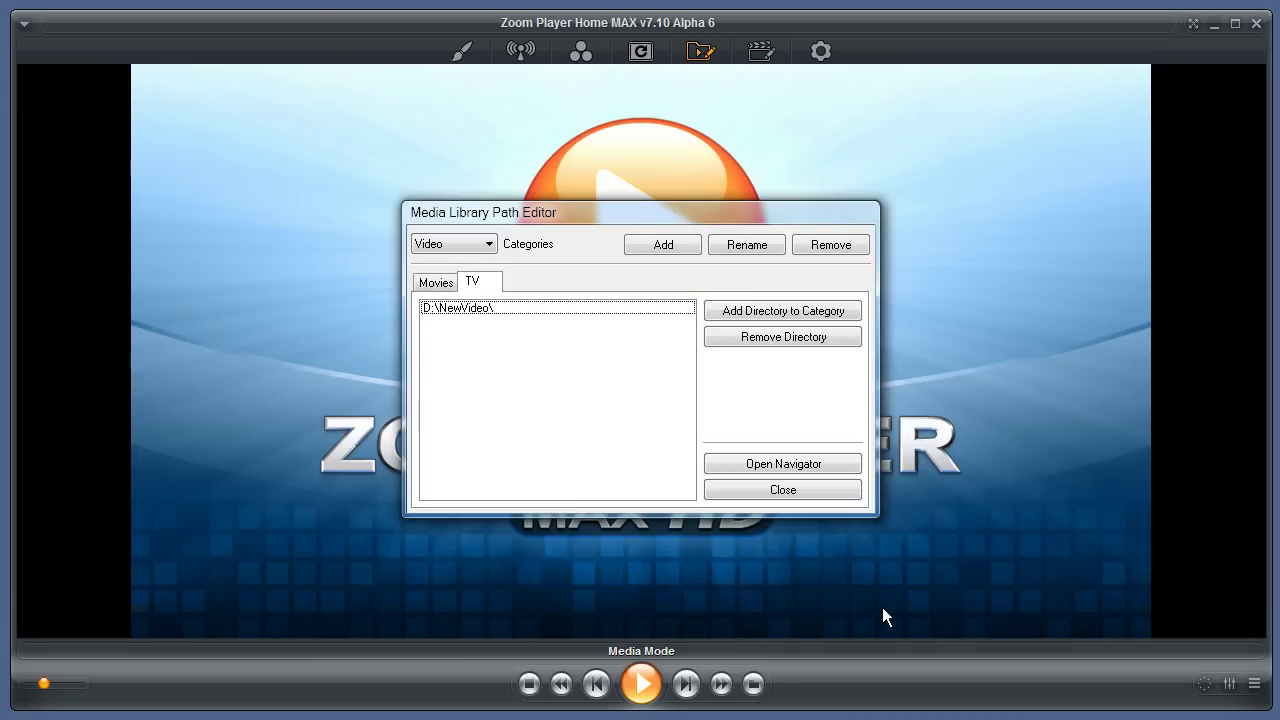
Step: Review the Movies and TV folder lists, then bring up the category type list
click(438, 287)
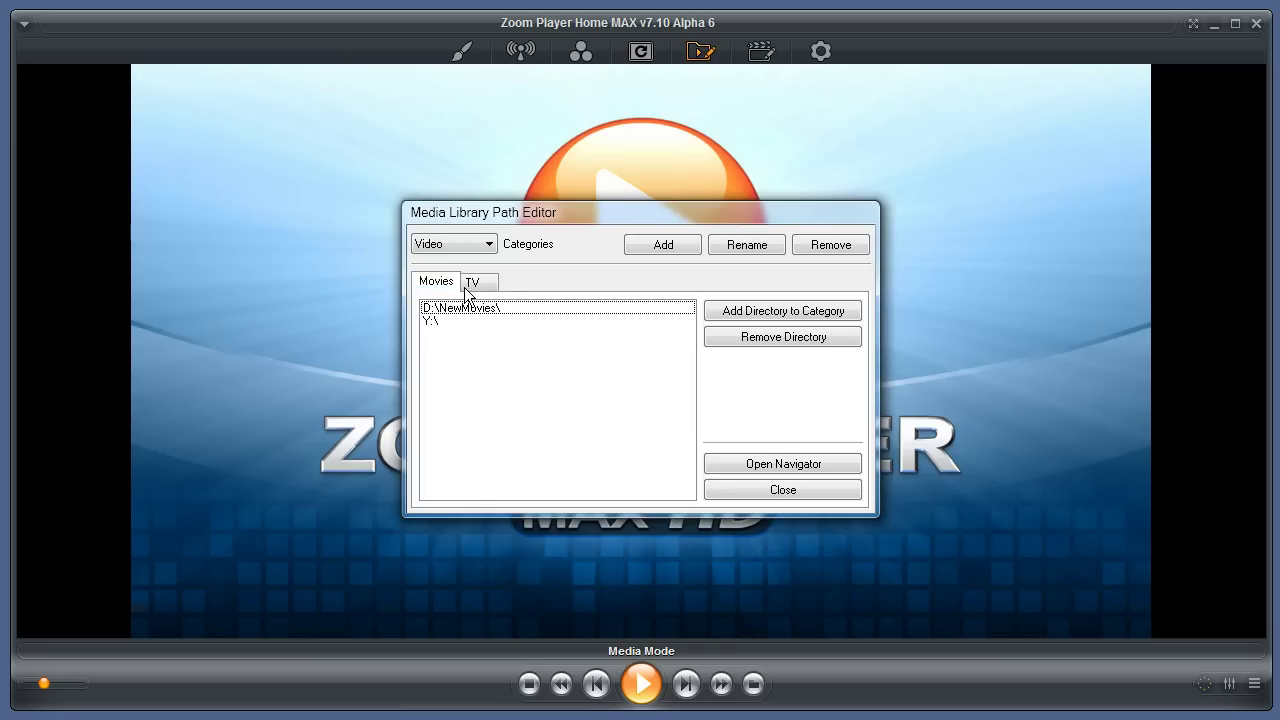
click(478, 285)
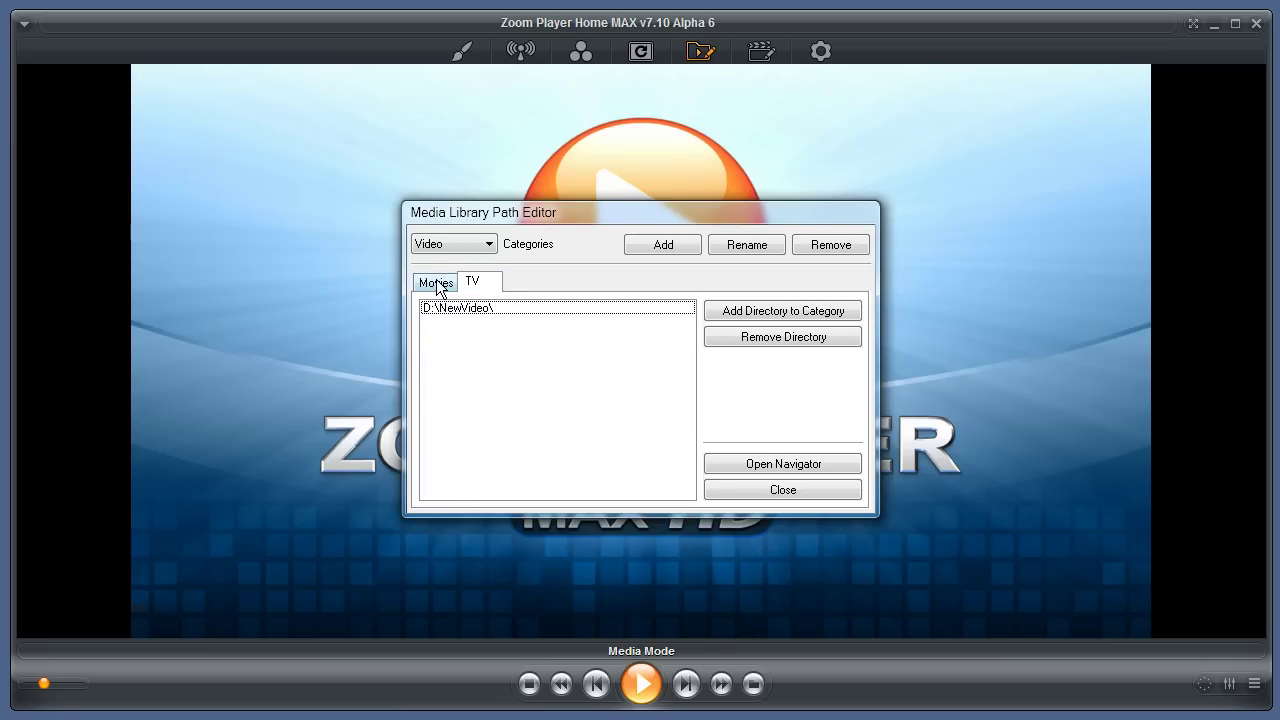
click(438, 287)
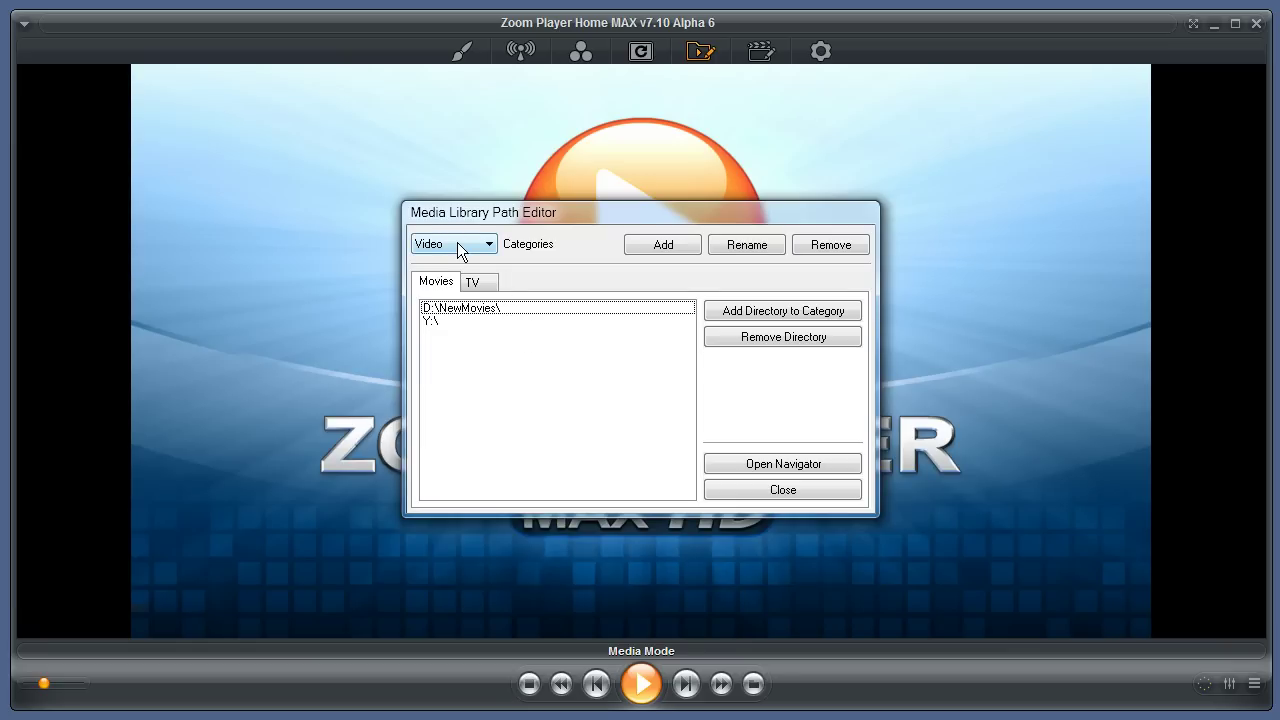
click(460, 250)
Step: Switch to the Audio type and add a Music category scanning E:\Music\
click(449, 275)
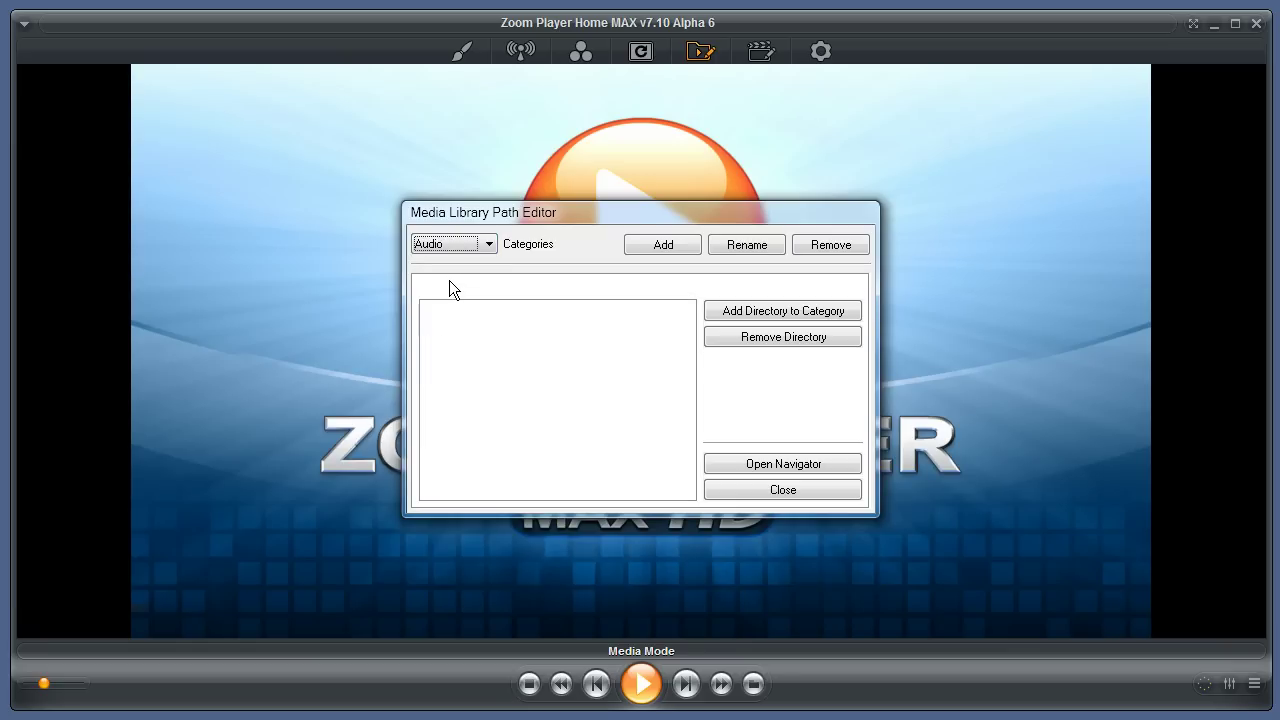
click(663, 246)
text(M)
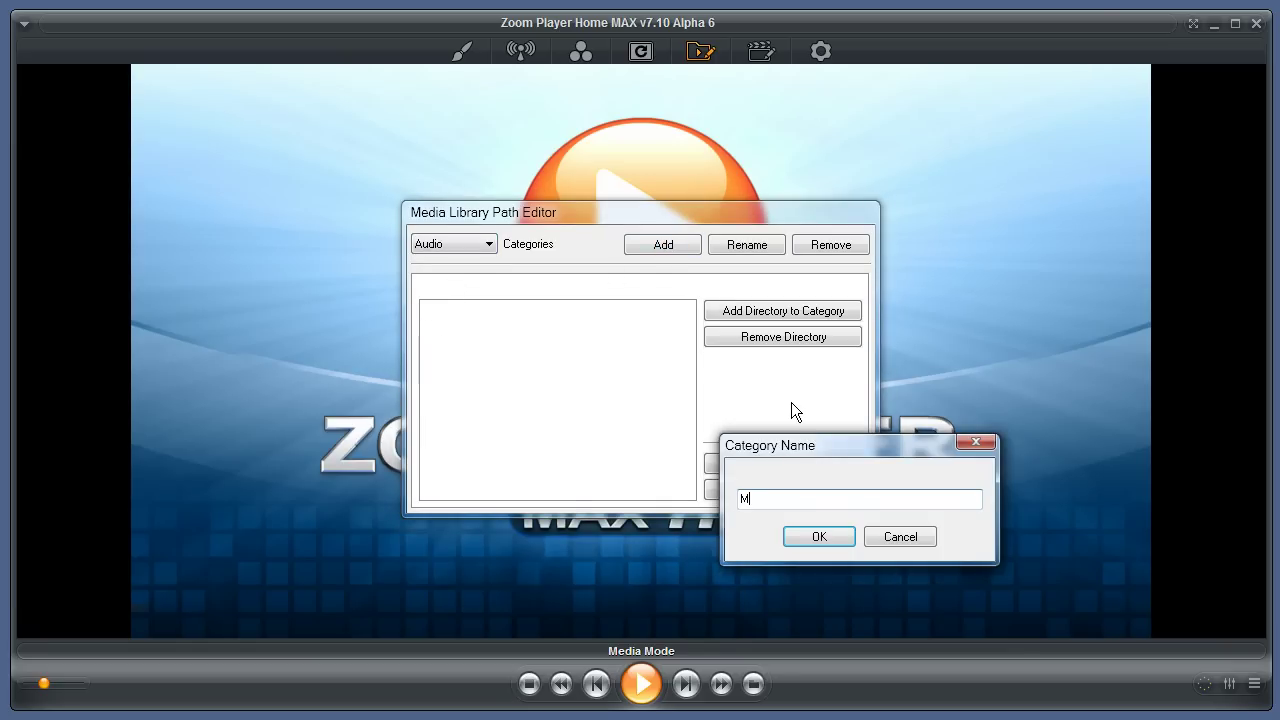
text(usic)
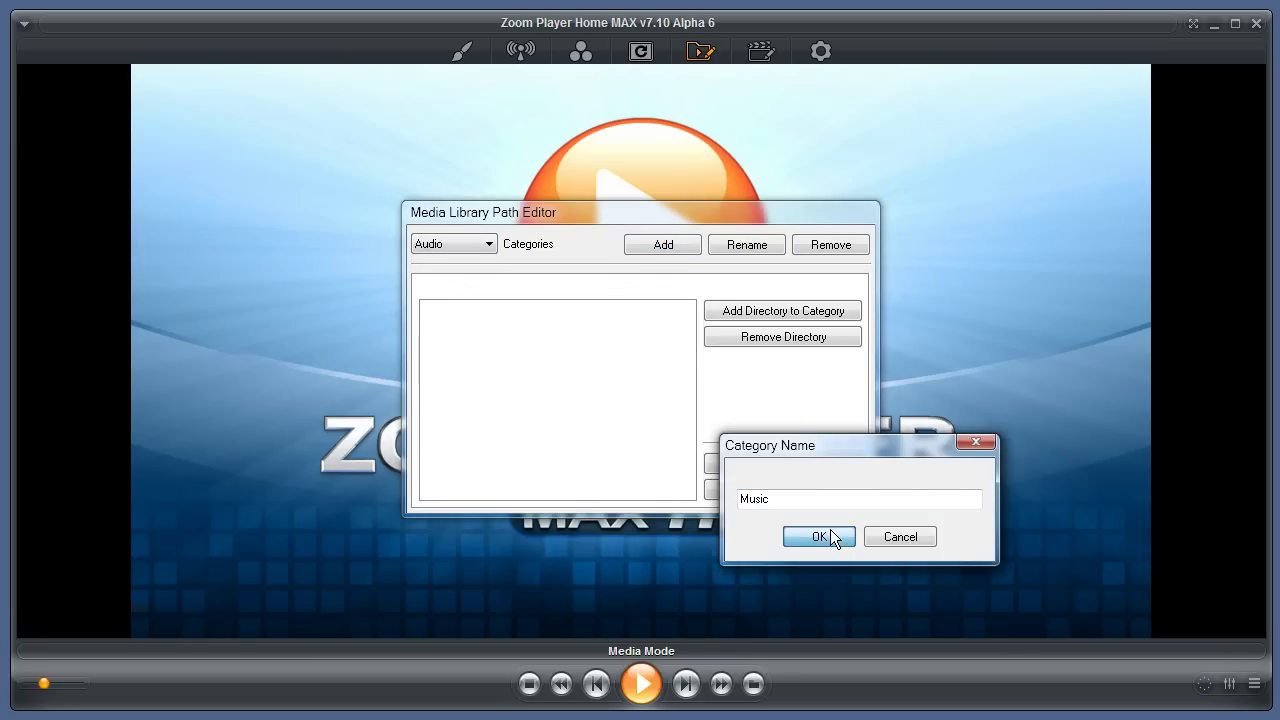
click(830, 537)
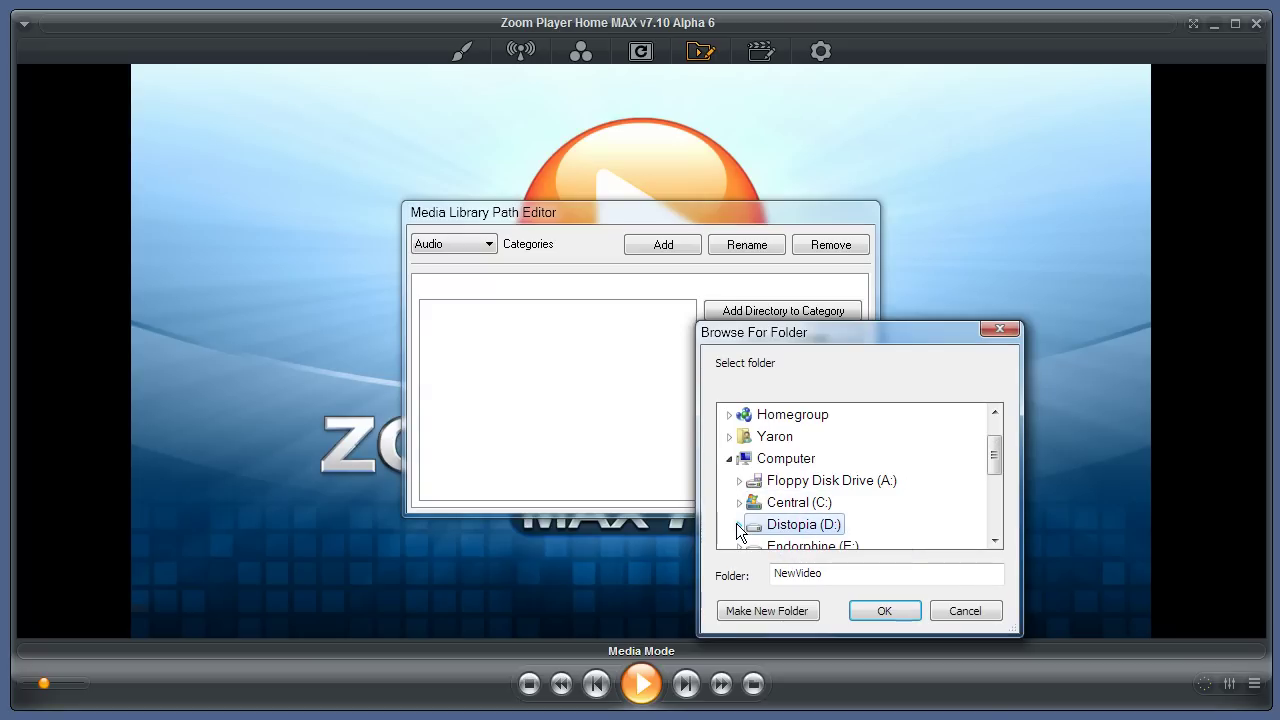
click(739, 547)
double_click(794, 537)
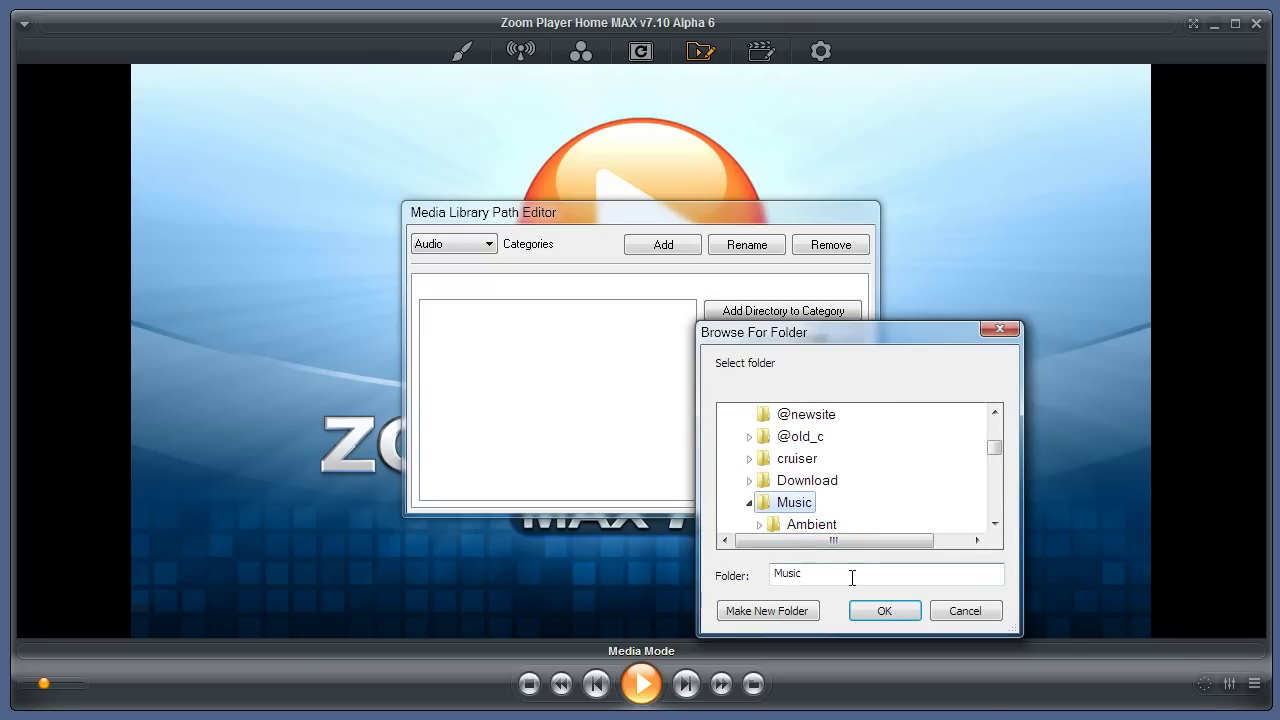
click(884, 612)
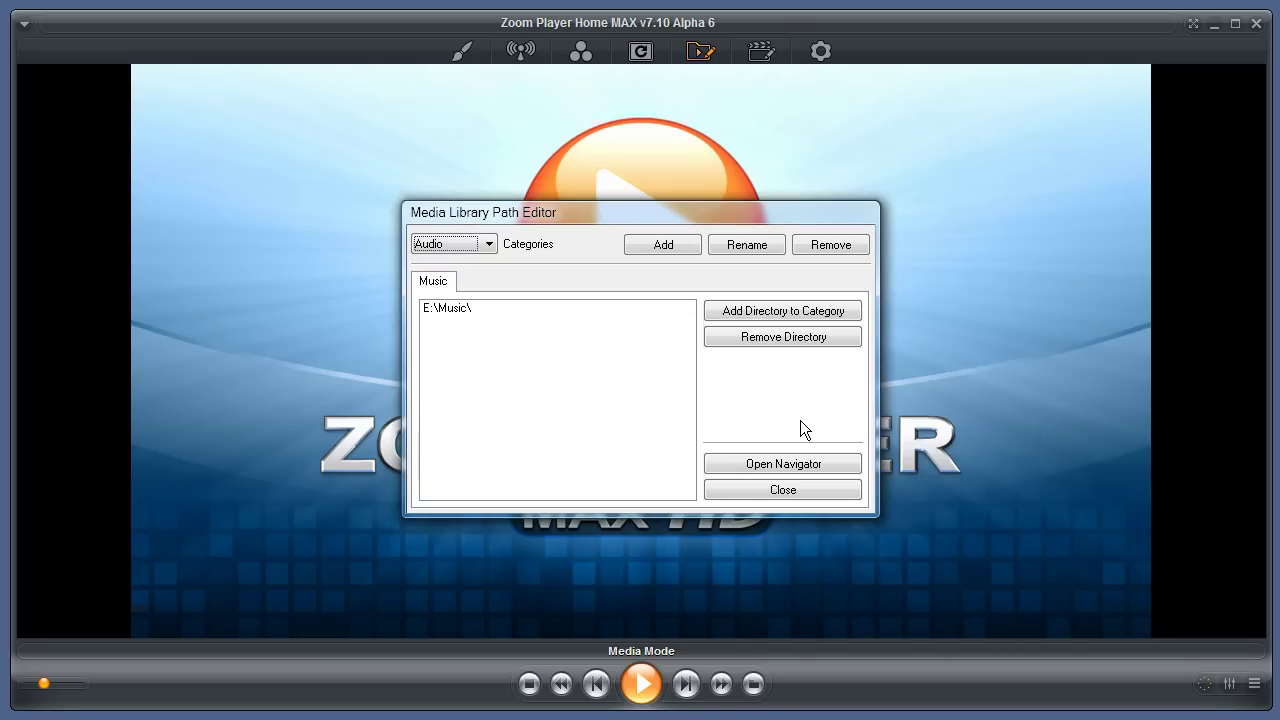
click(467, 252)
Step: Switch to the Picture type and add a Wallpaper category scanning D:\Wallpaper\
click(448, 285)
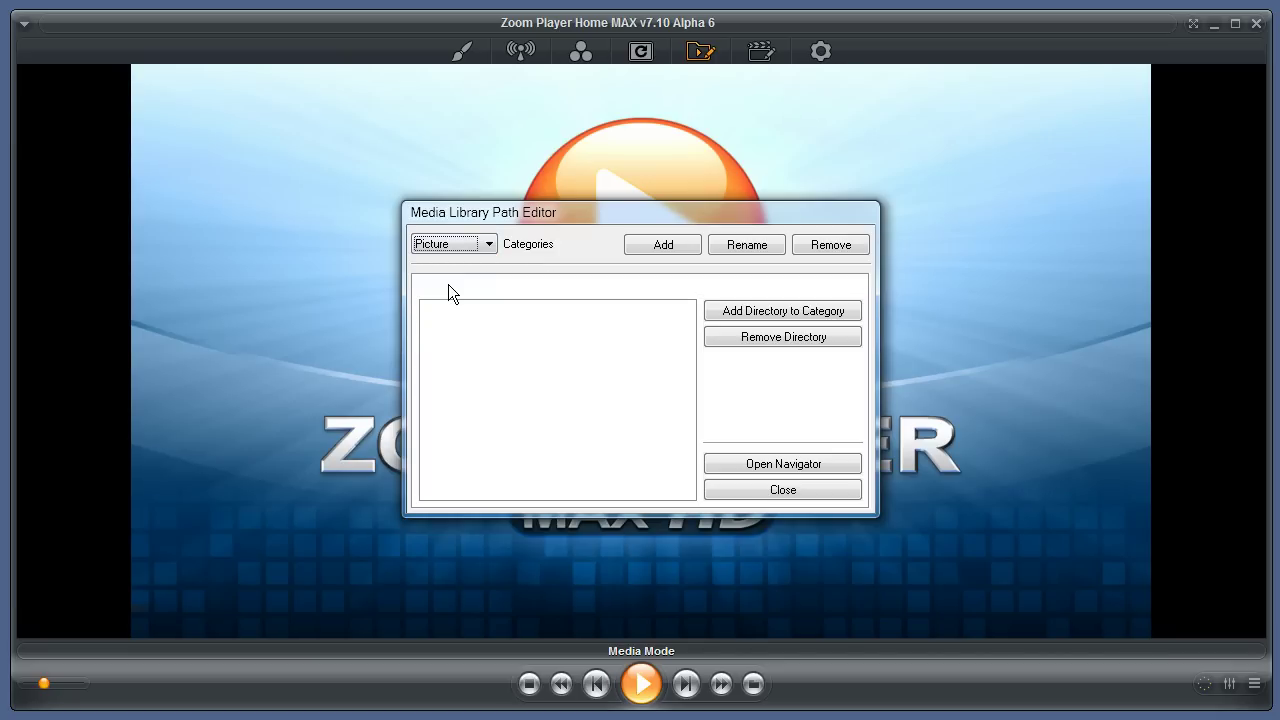
click(640, 243)
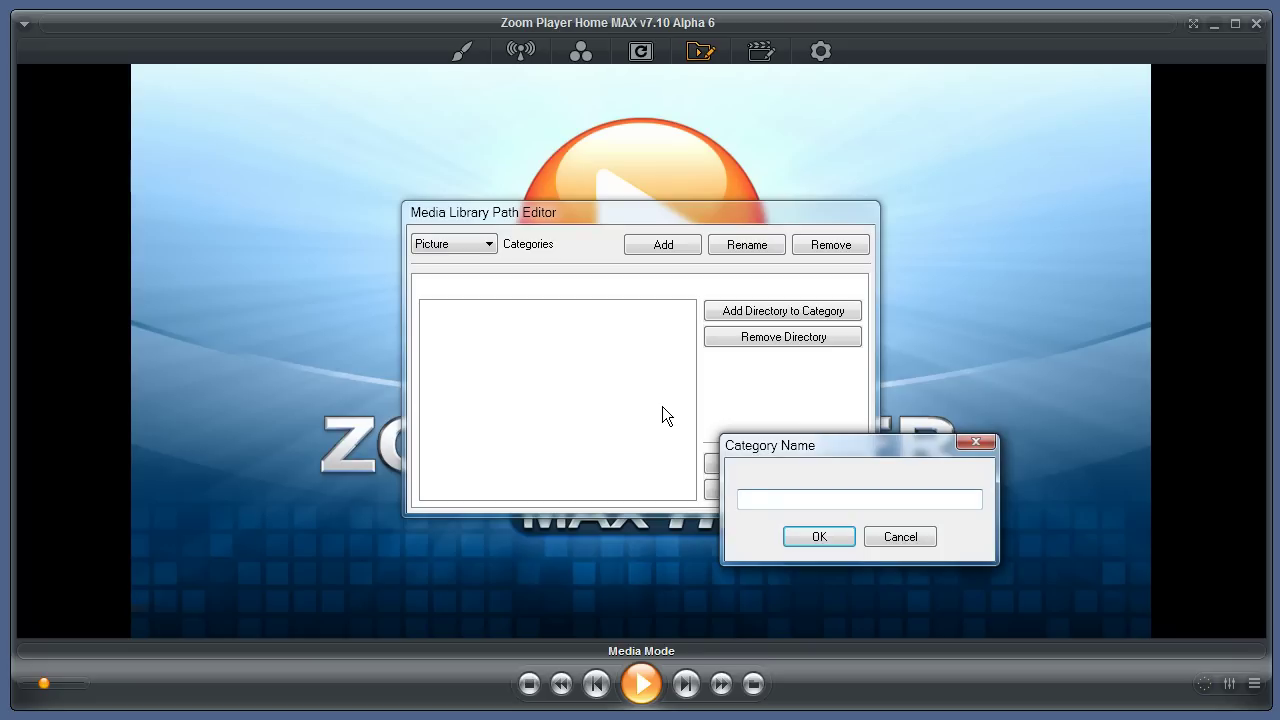
text(Wallpaper)
key(Return)
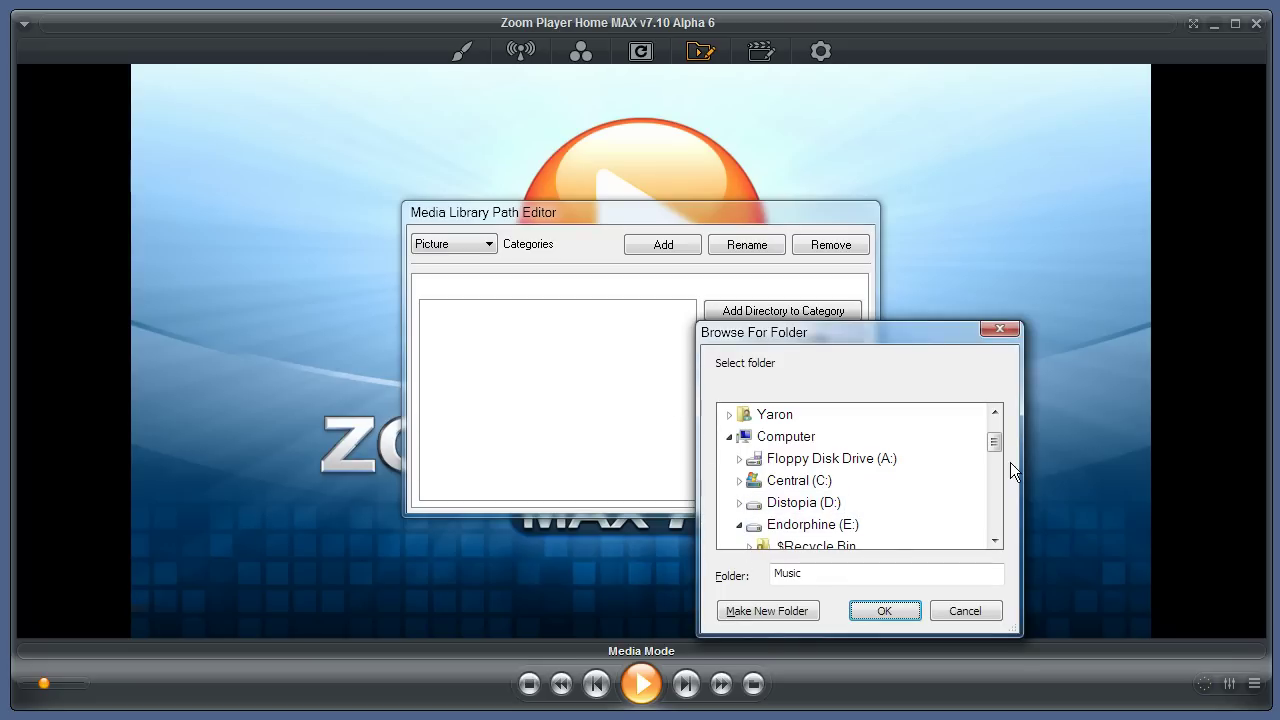
click(739, 524)
click(739, 502)
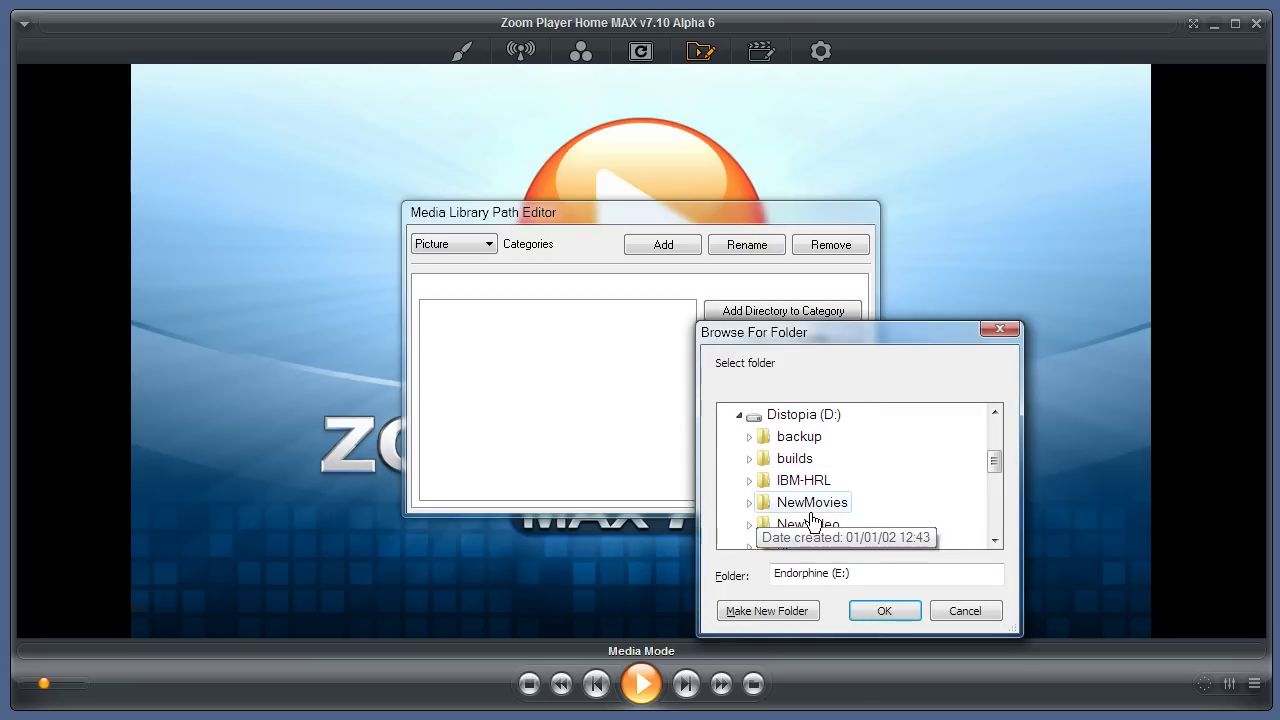
drag(990, 465, 992, 488)
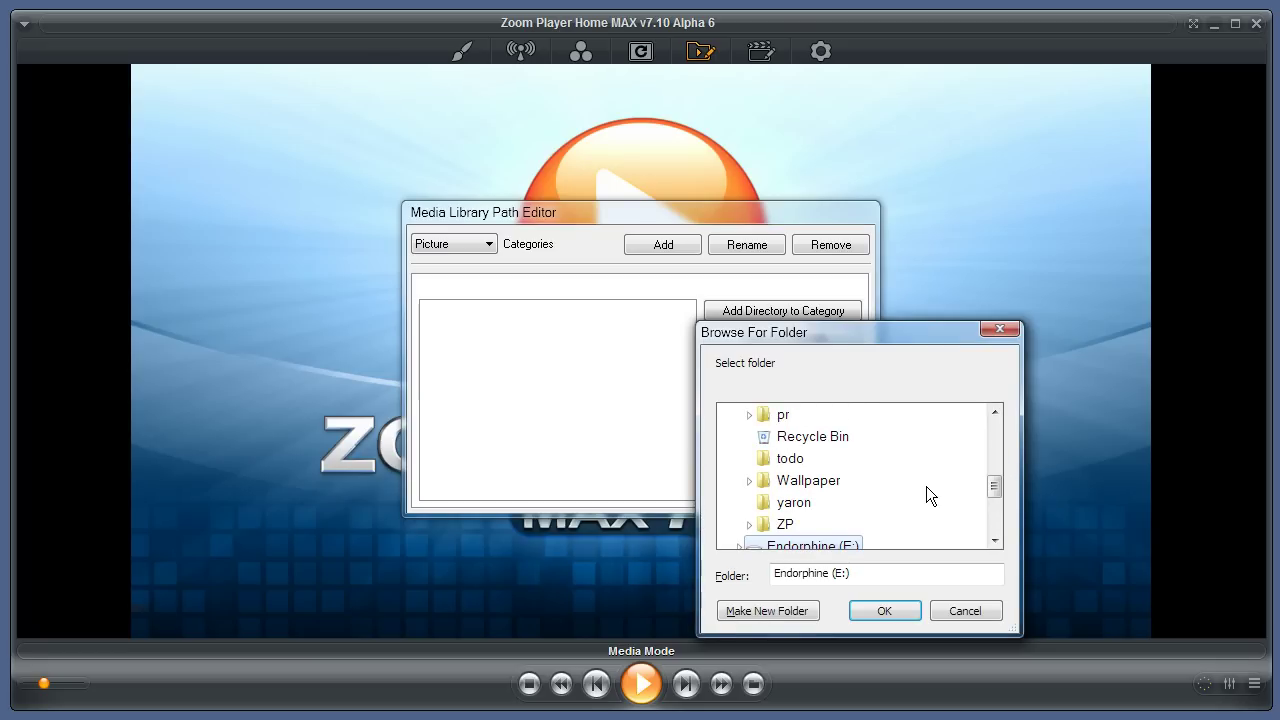
click(814, 481)
click(880, 610)
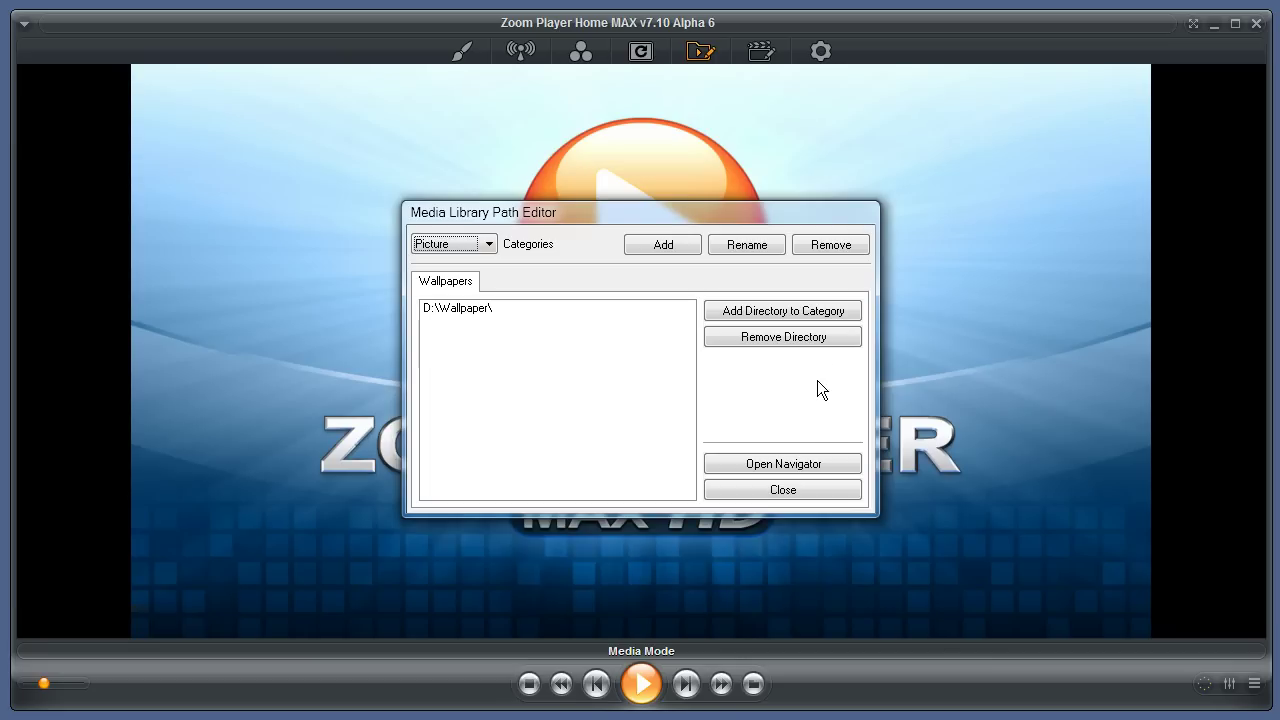
Step: Browse the Wallpapers images and the 1080p folder, then return to the Categories list
click(757, 467)
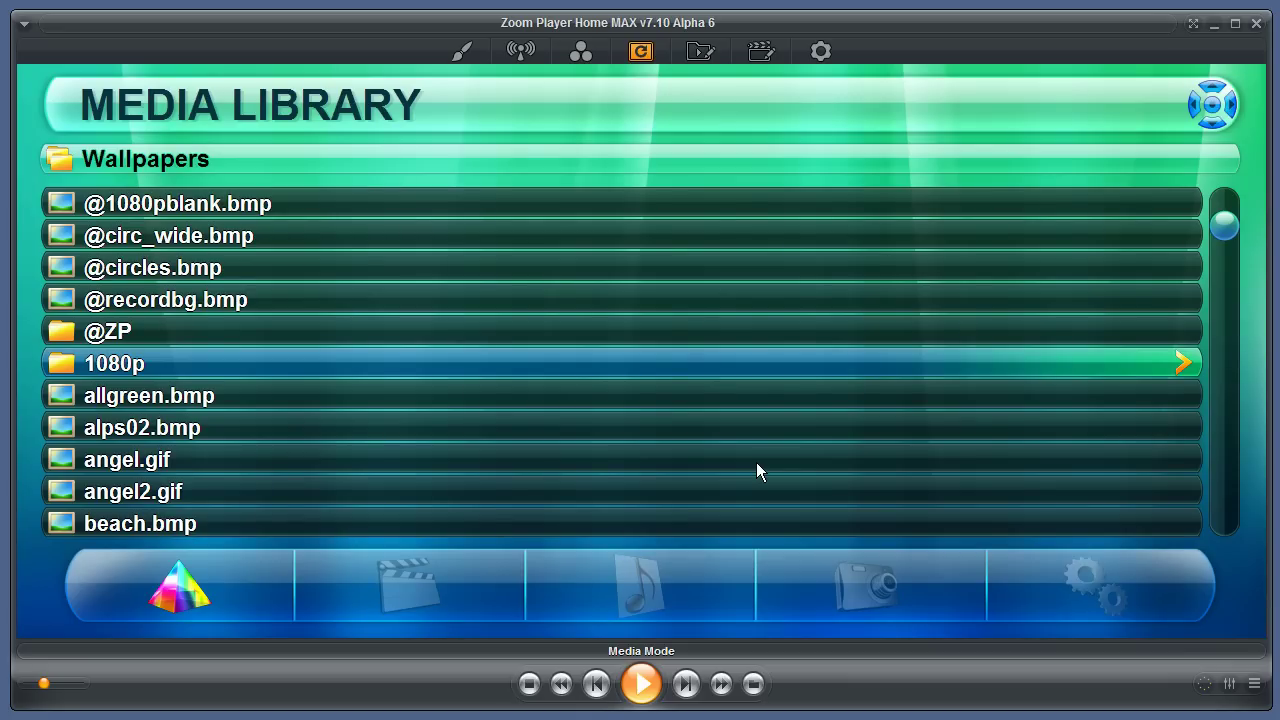
scroll(756, 472, up, 1)
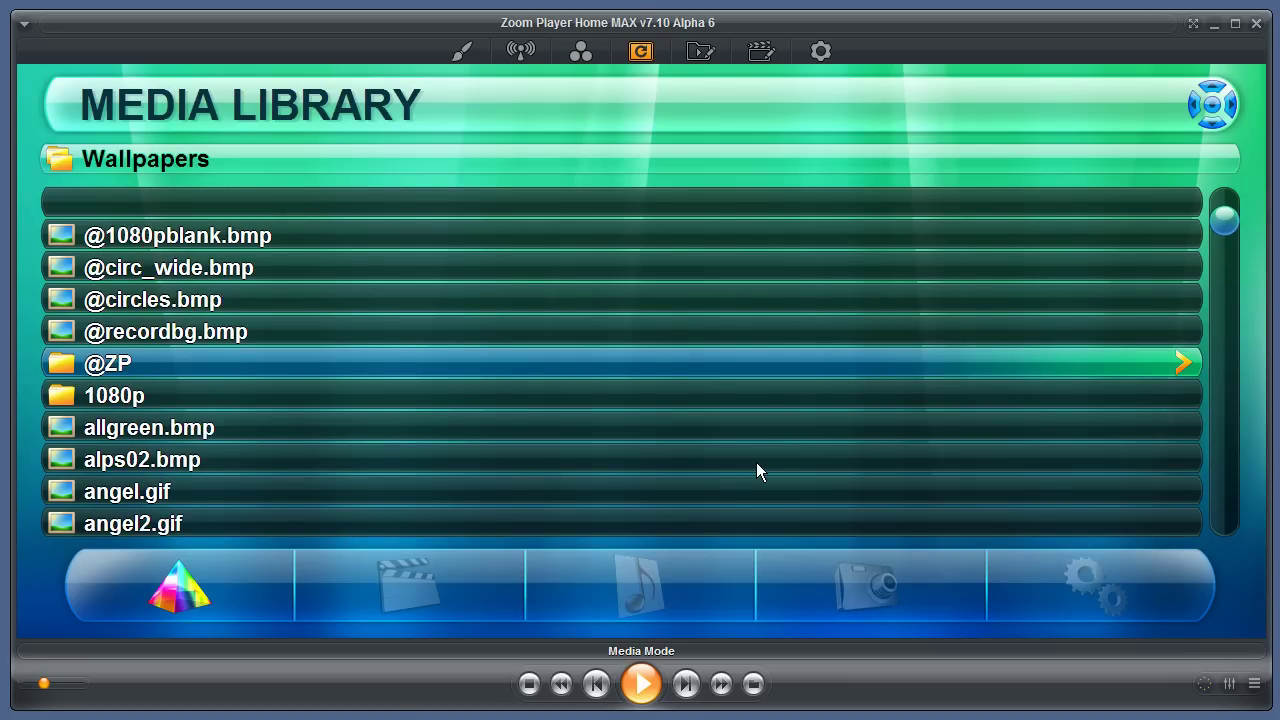
scroll(756, 472, up, 2)
scroll(756, 472, down, 1)
scroll(756, 472, down, 1)
scroll(756, 472, down, 1)
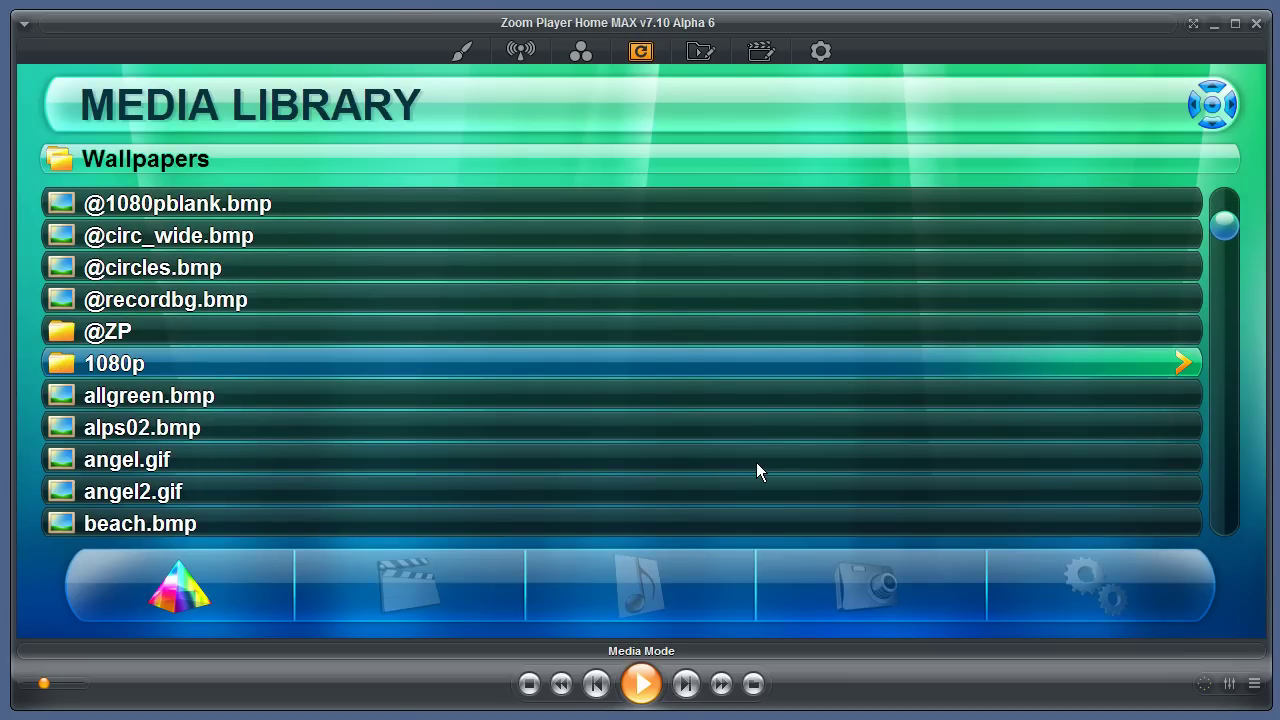
key(Return)
key(Return)
scroll(757, 472, up, 3)
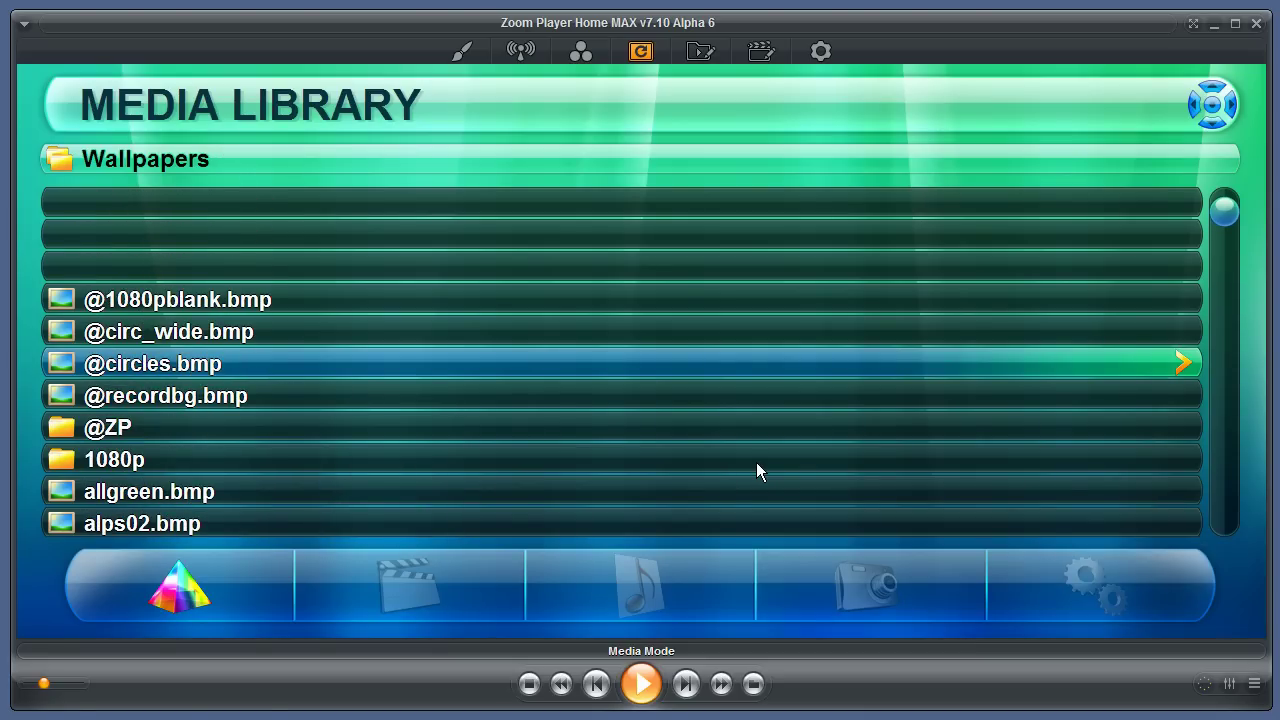
key(BackSpace)
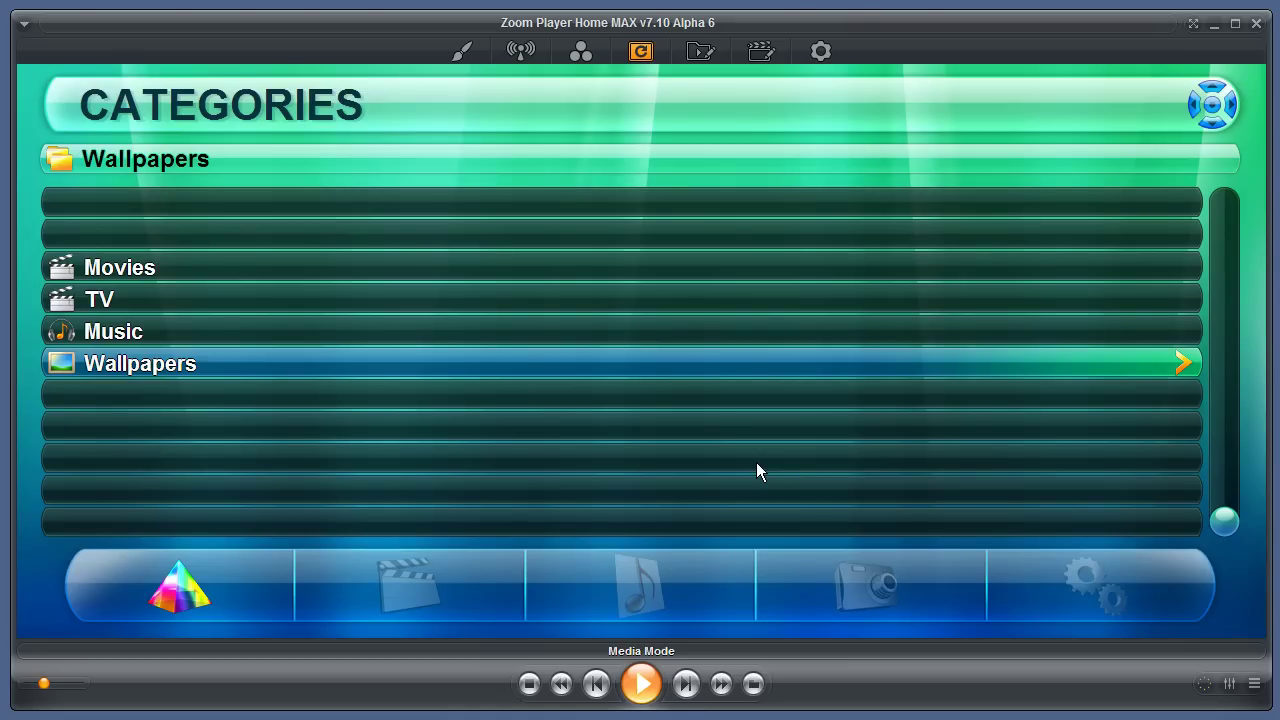
Step: Filter categories by video, music and pictures, show all again, then exit the navigator
scroll(756, 472, up, 3)
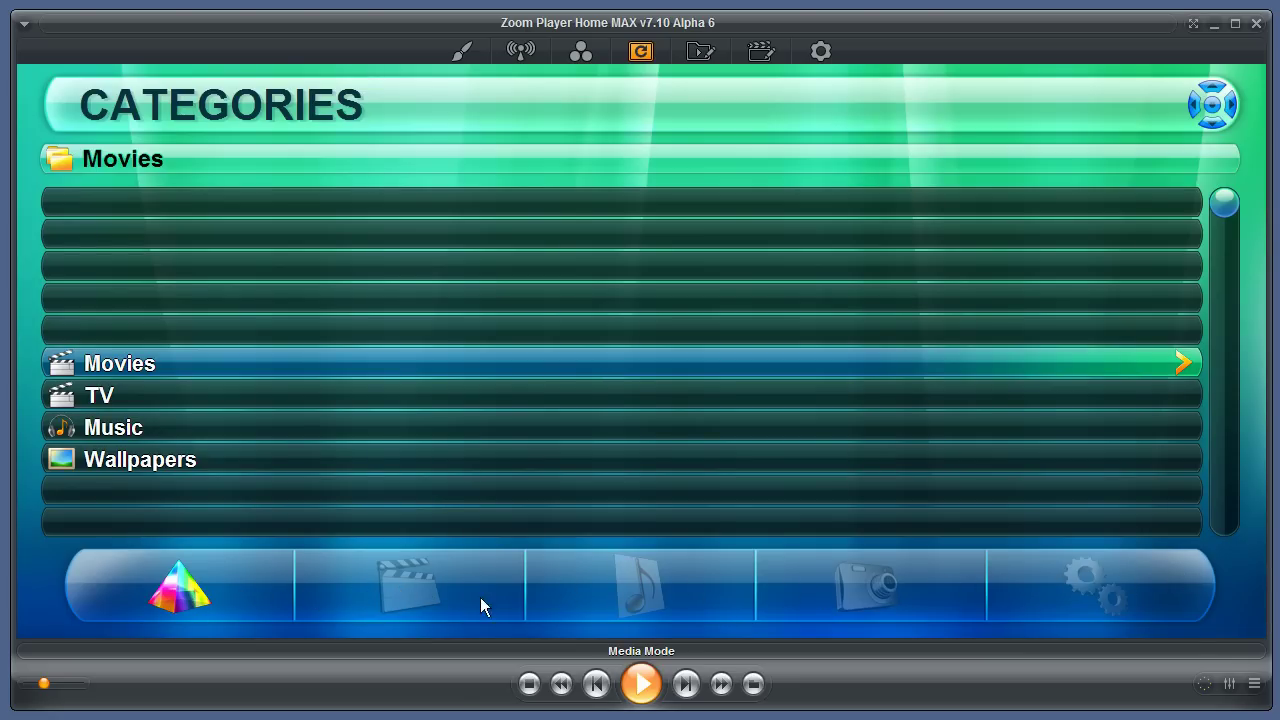
click(421, 594)
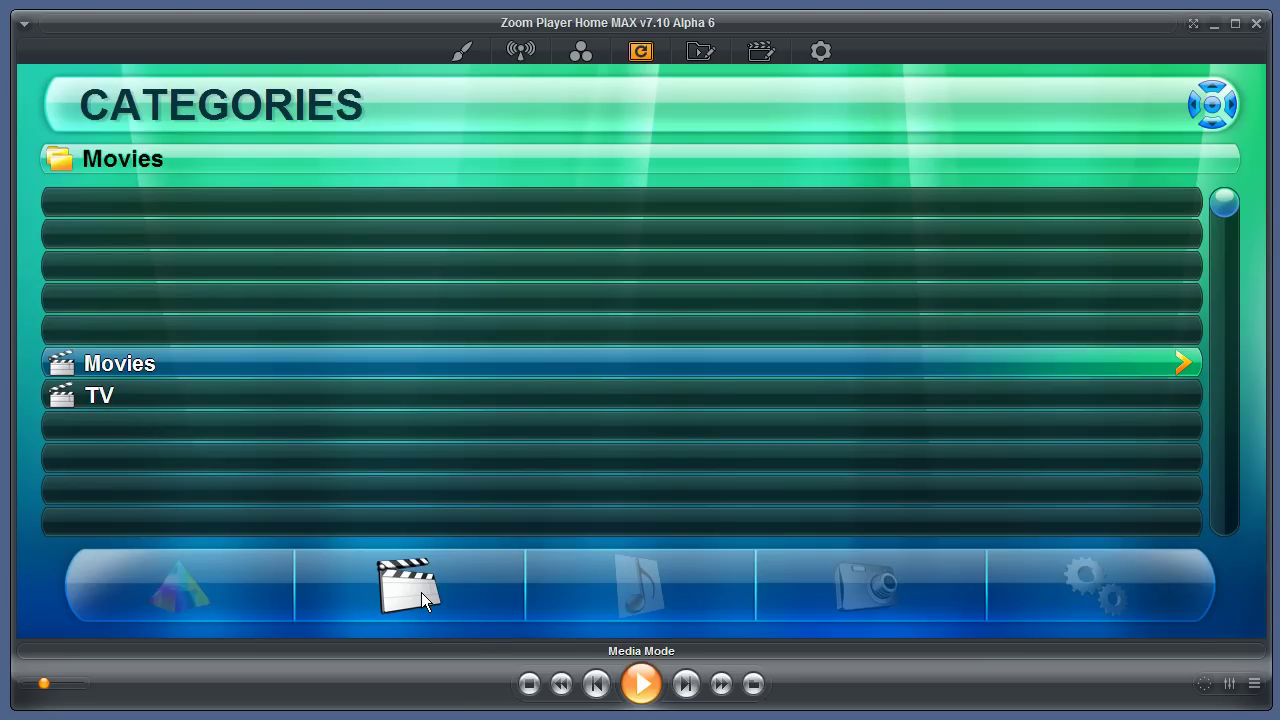
click(657, 592)
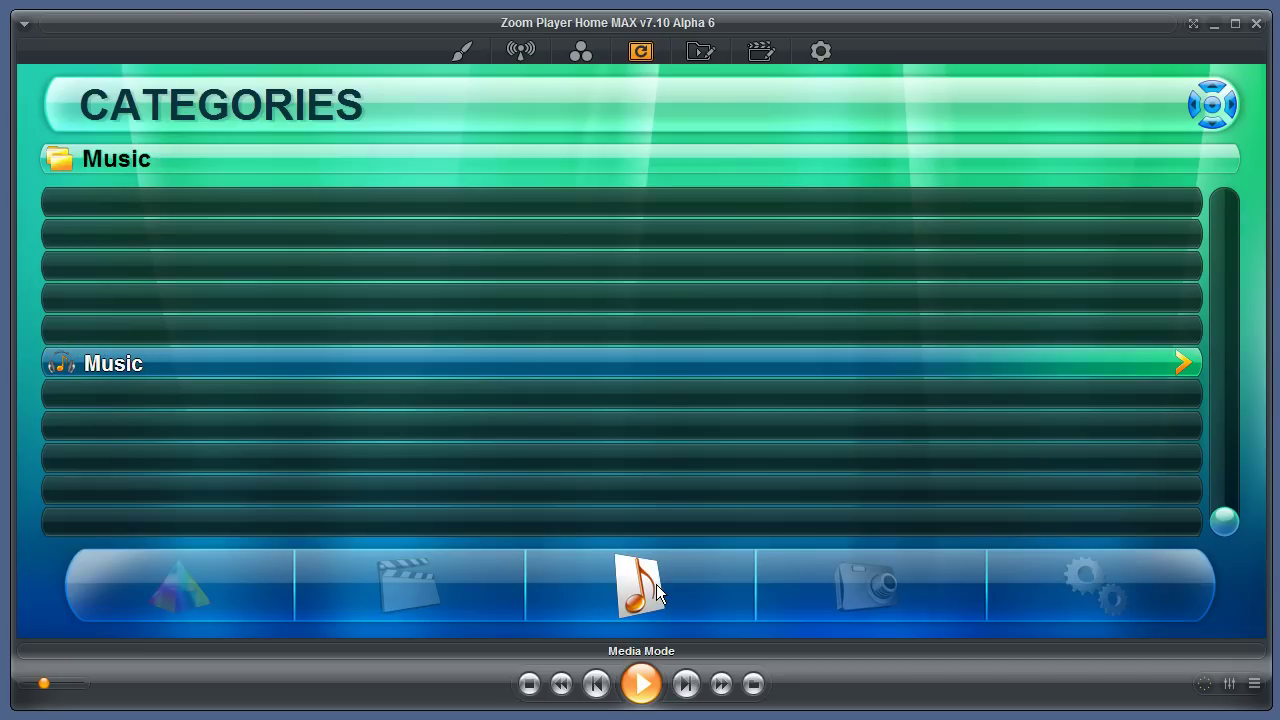
click(889, 592)
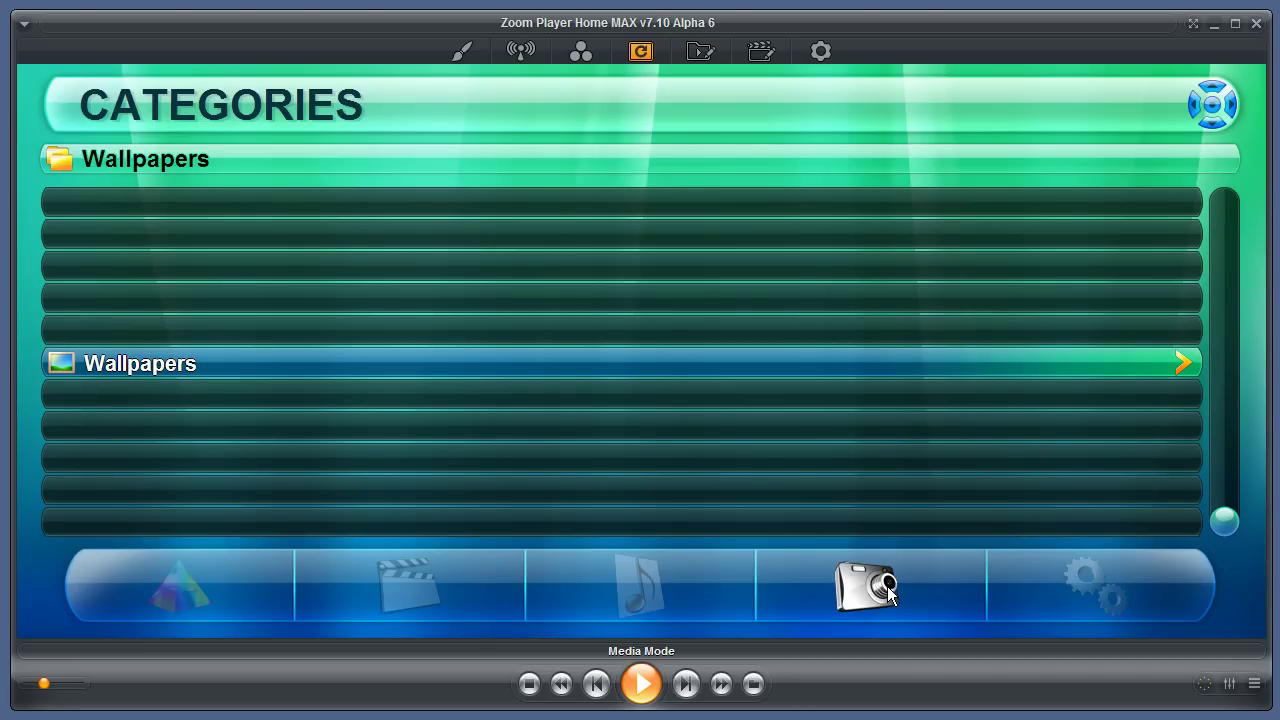
click(1108, 596)
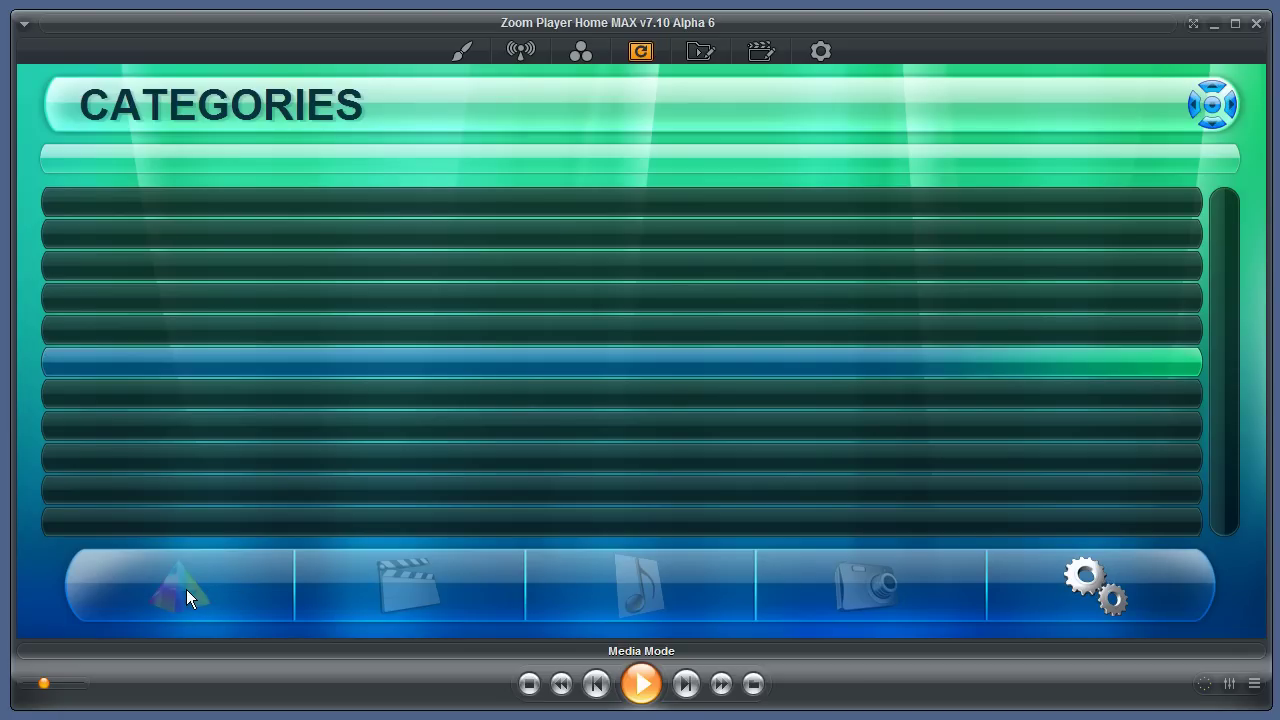
click(186, 589)
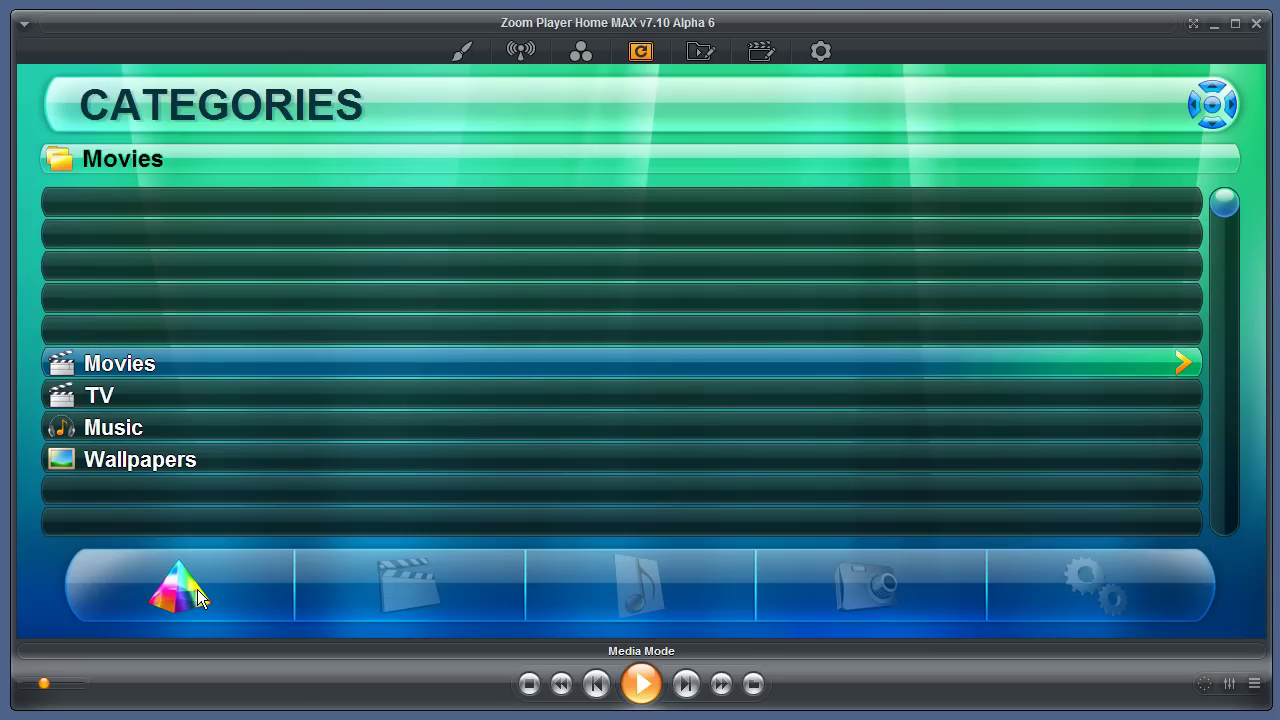
key(Escape)
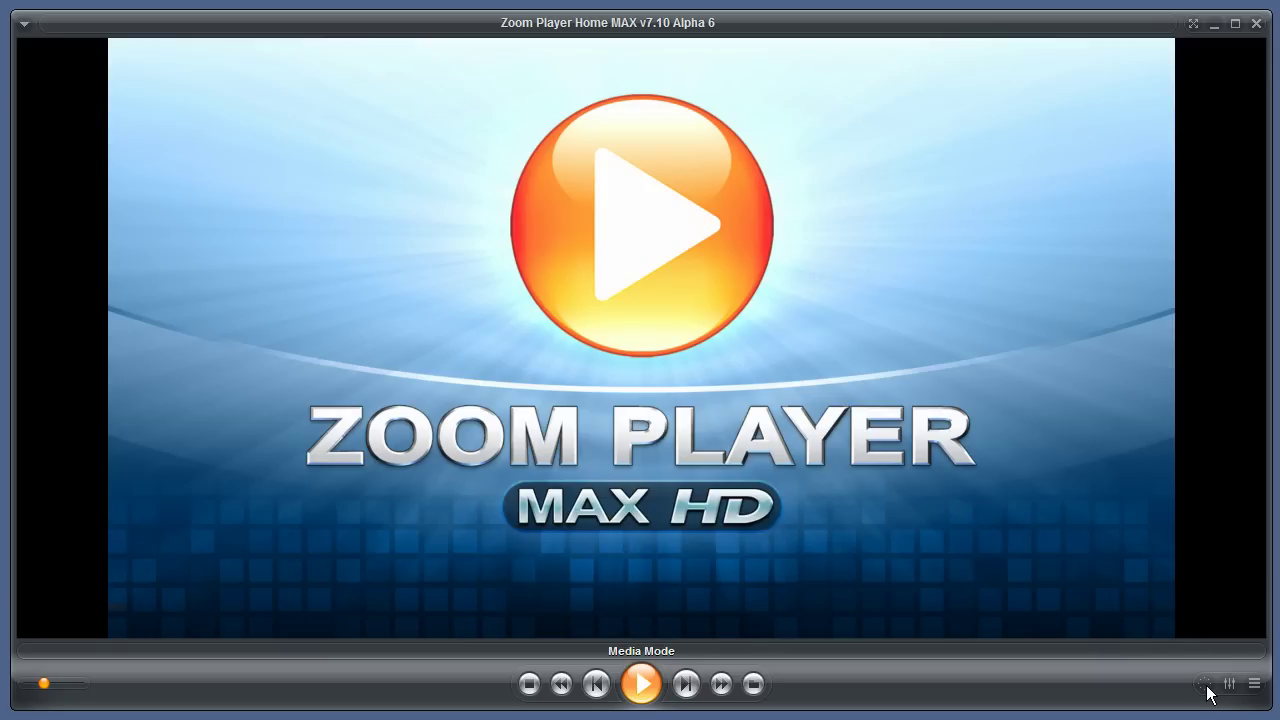